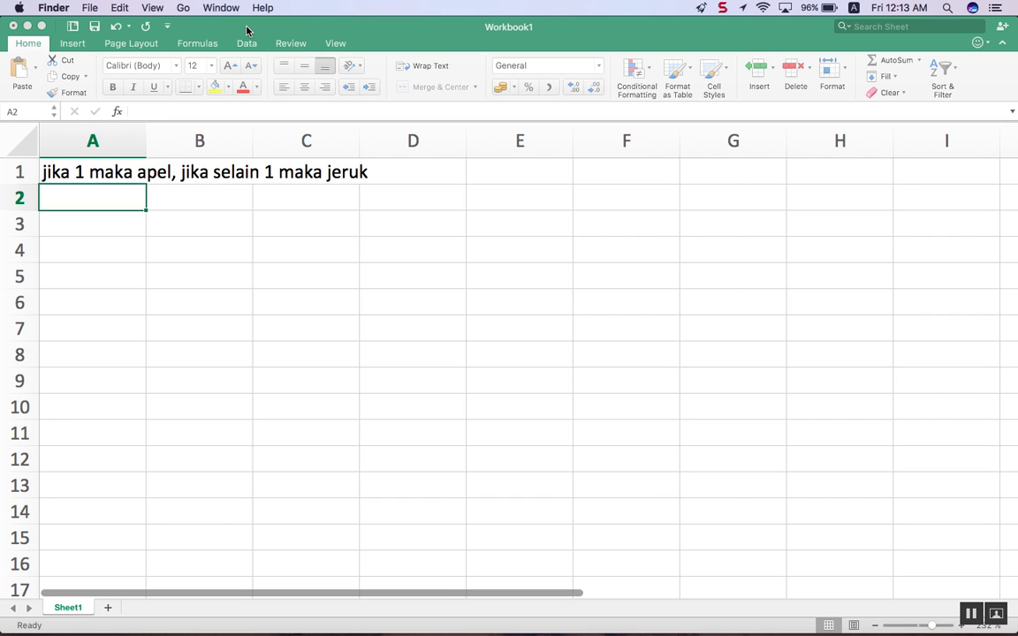
- Enter 1 in cell A3 and centre it horizontally
left_click(95, 234)
left_click(95, 235)
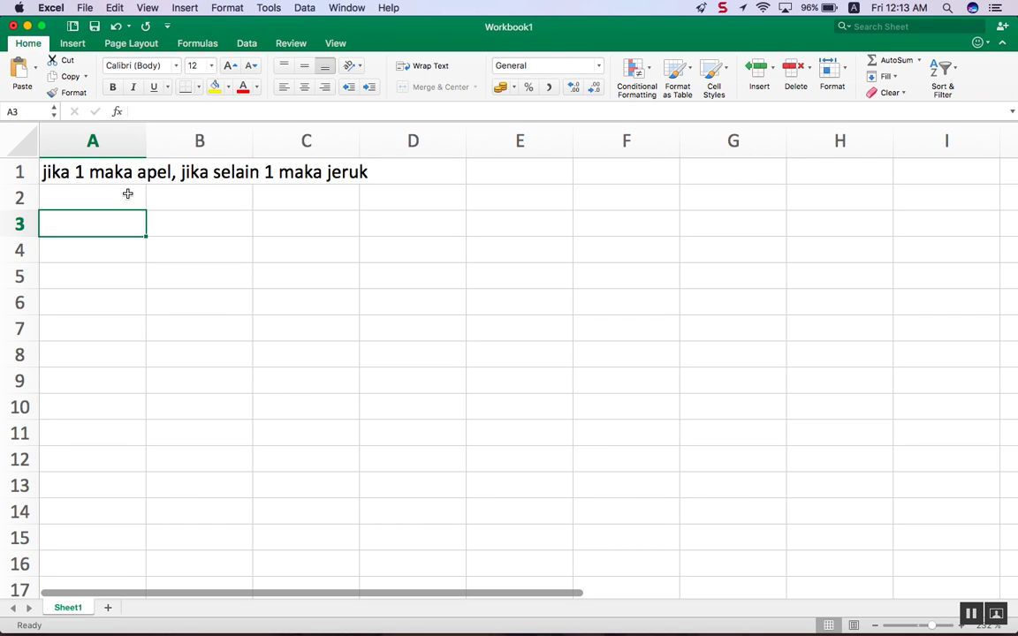
type("1")
key("Return")
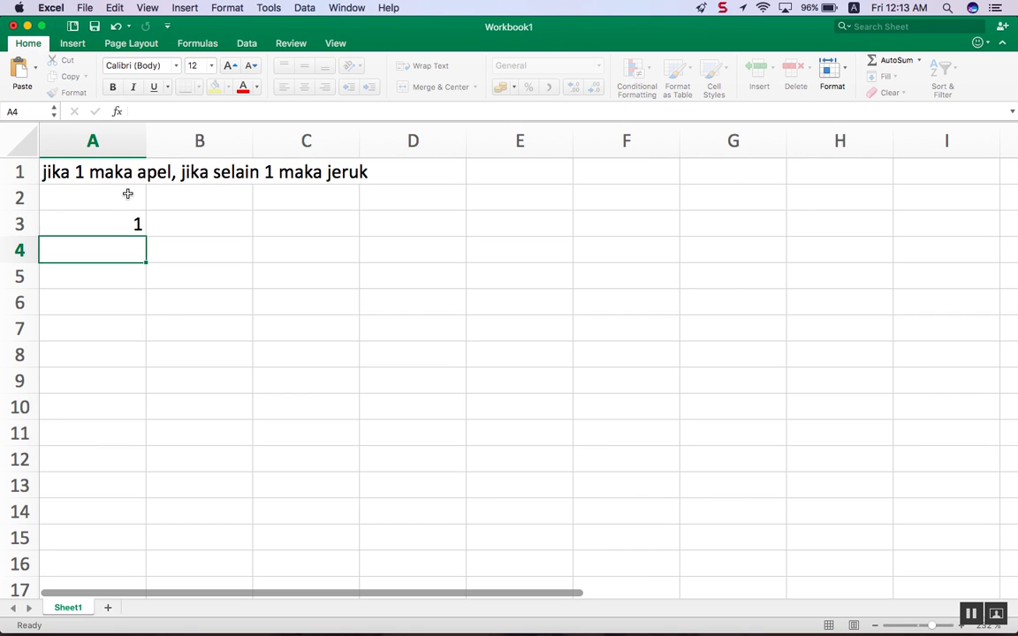
key("Up")
left_click(304, 86)
- Start an IF formula in cell B3 with the logical test A3=1
left_click(204, 224)
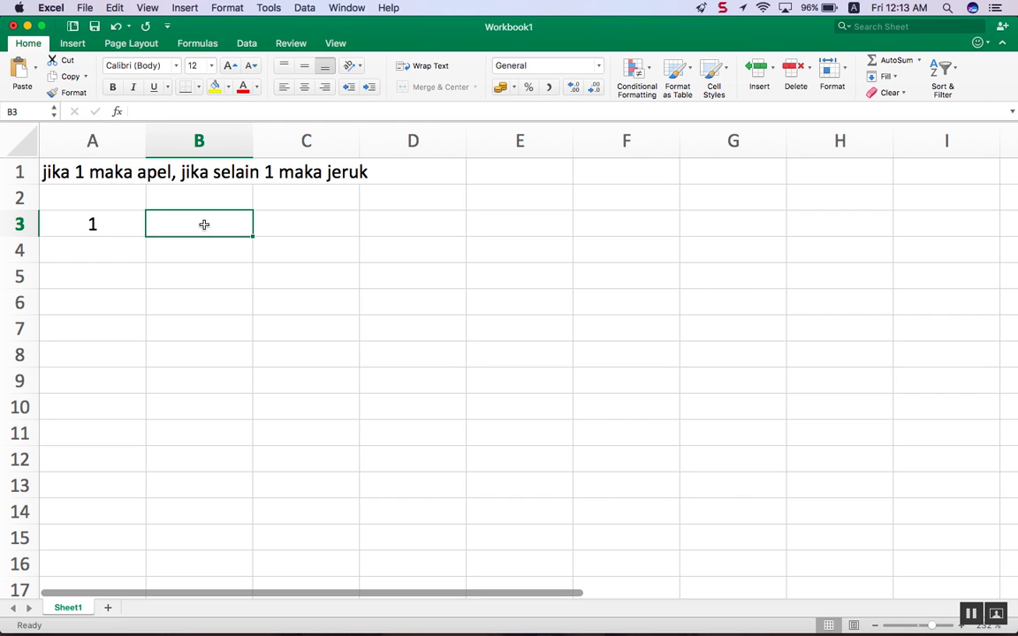
type("=")
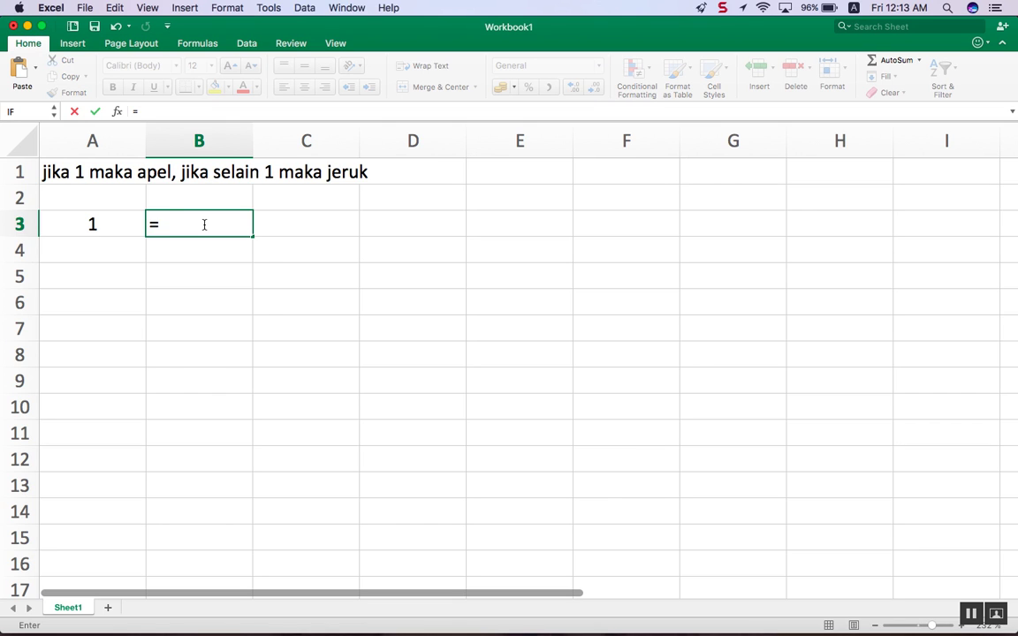
type("if")
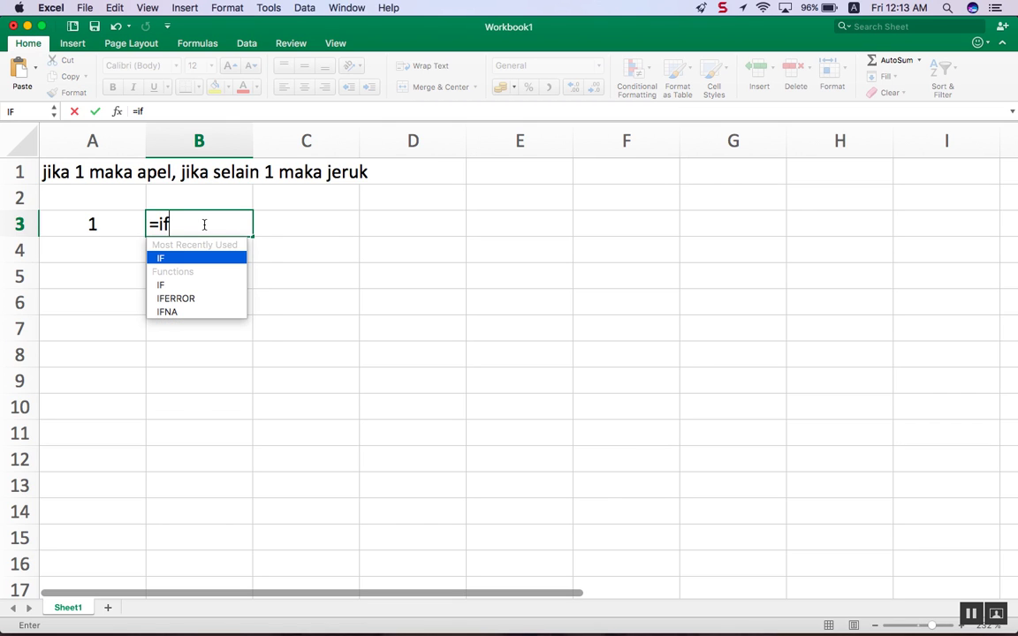
key("Tab")
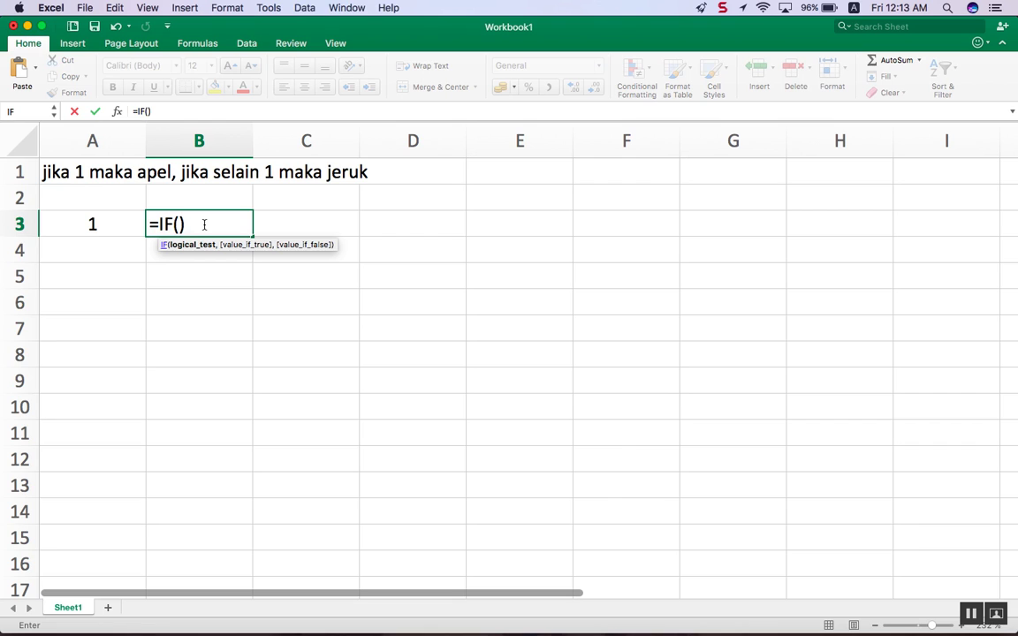
left_click(91, 228)
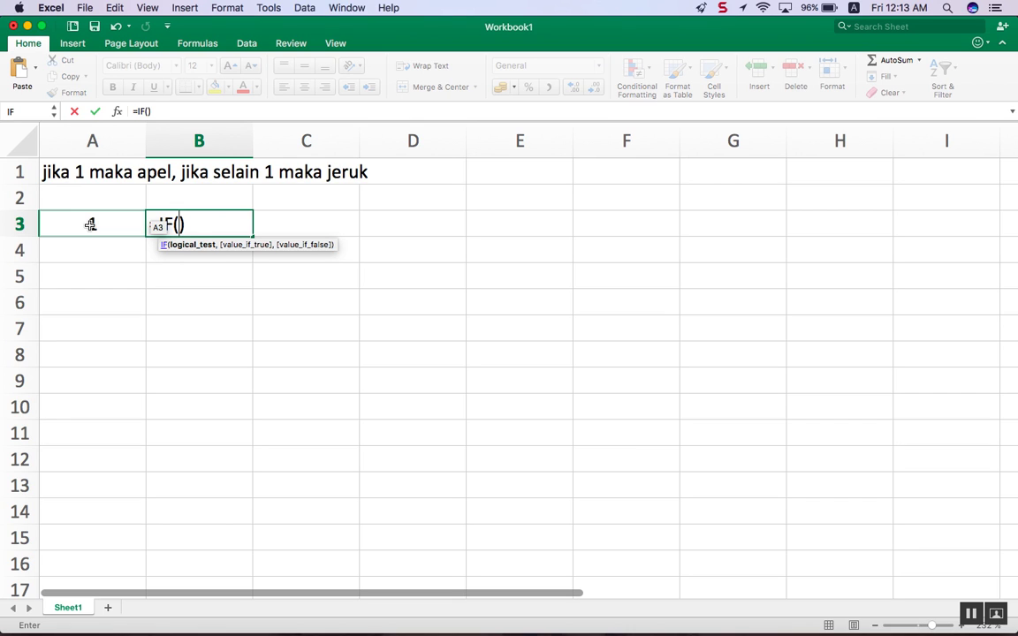
left_click(90, 224)
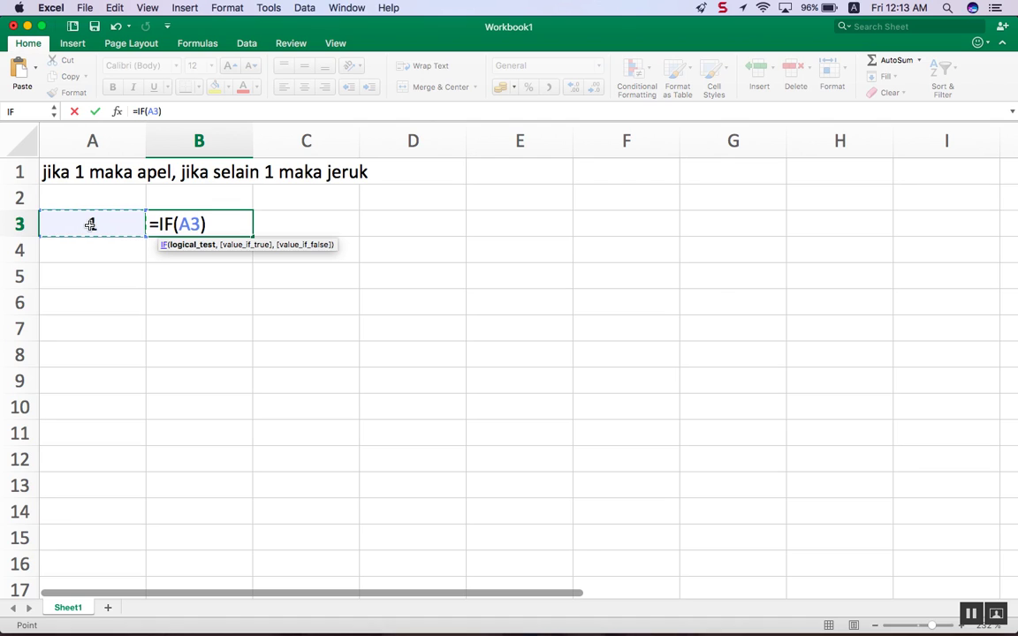
type("=1,")
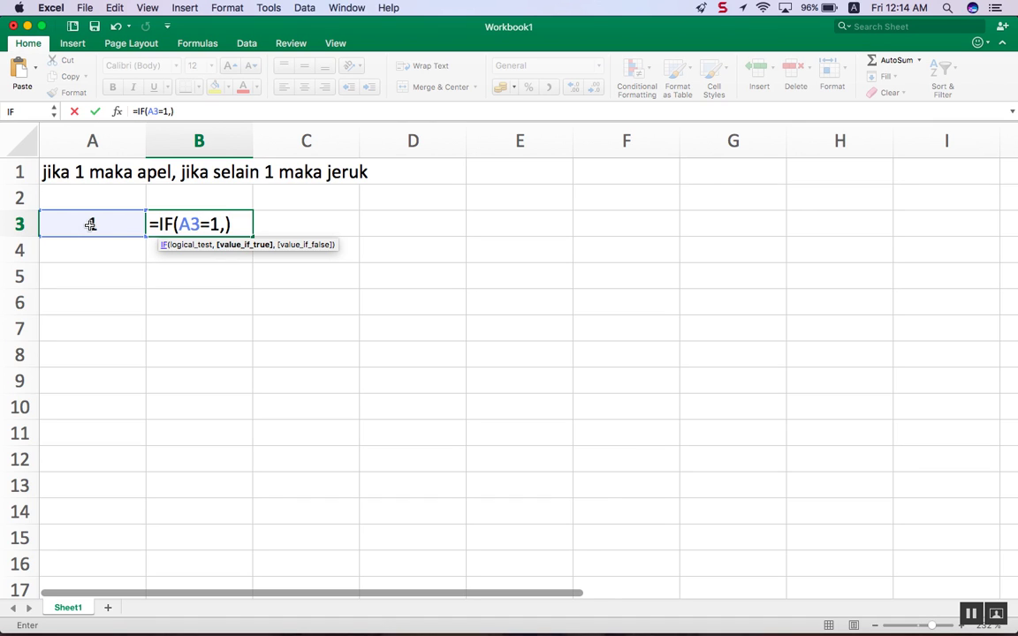
- Add "Apel" as the value if true and "Jeruk" as the value if false to the IF formula in B3
type("\"")
type("Apel")
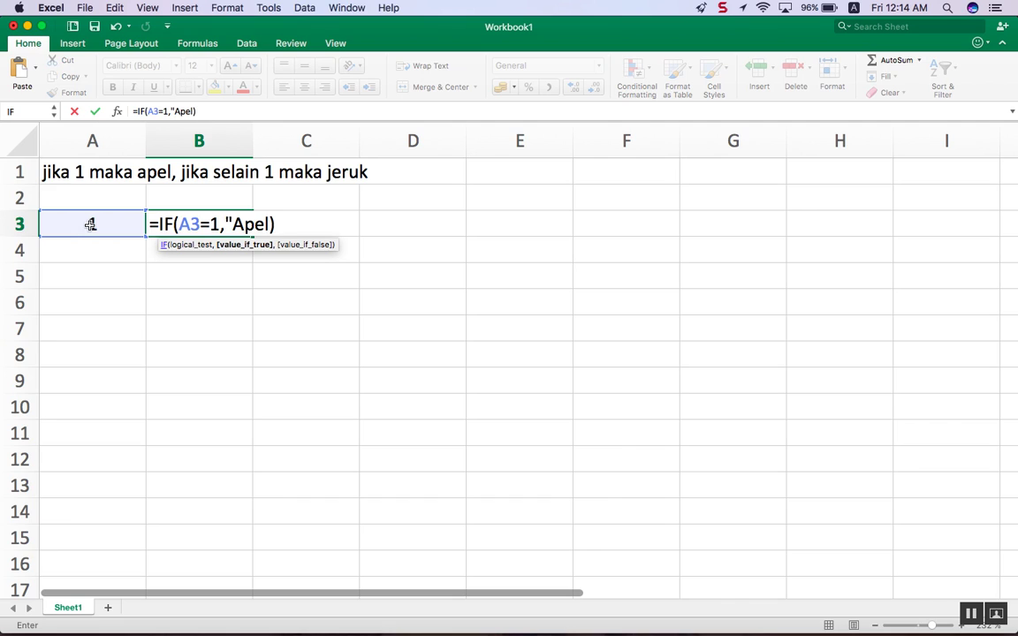
type("\",\"")
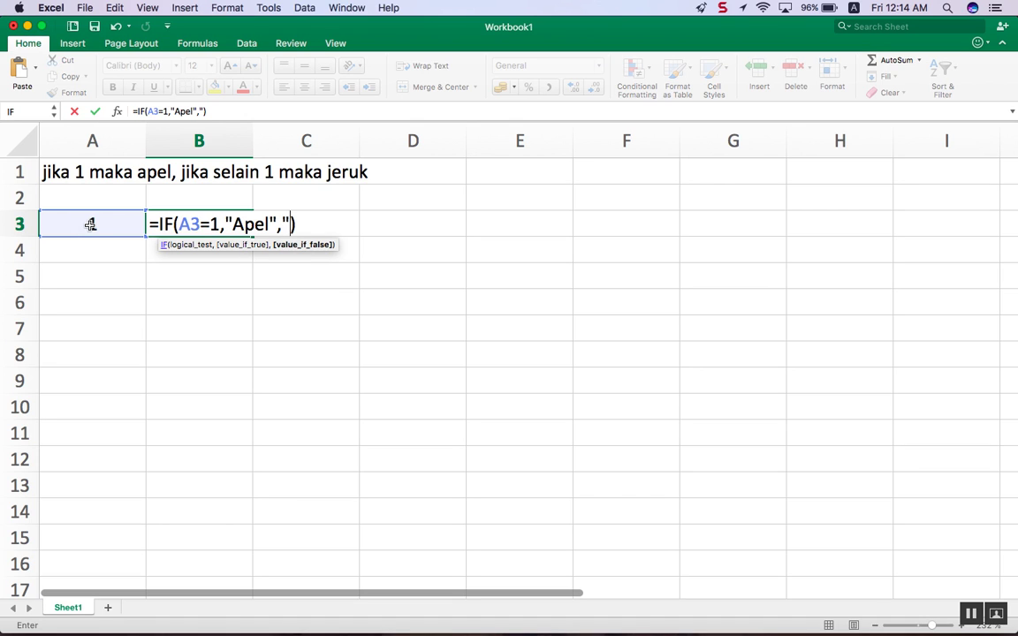
type("Jaruk\"")
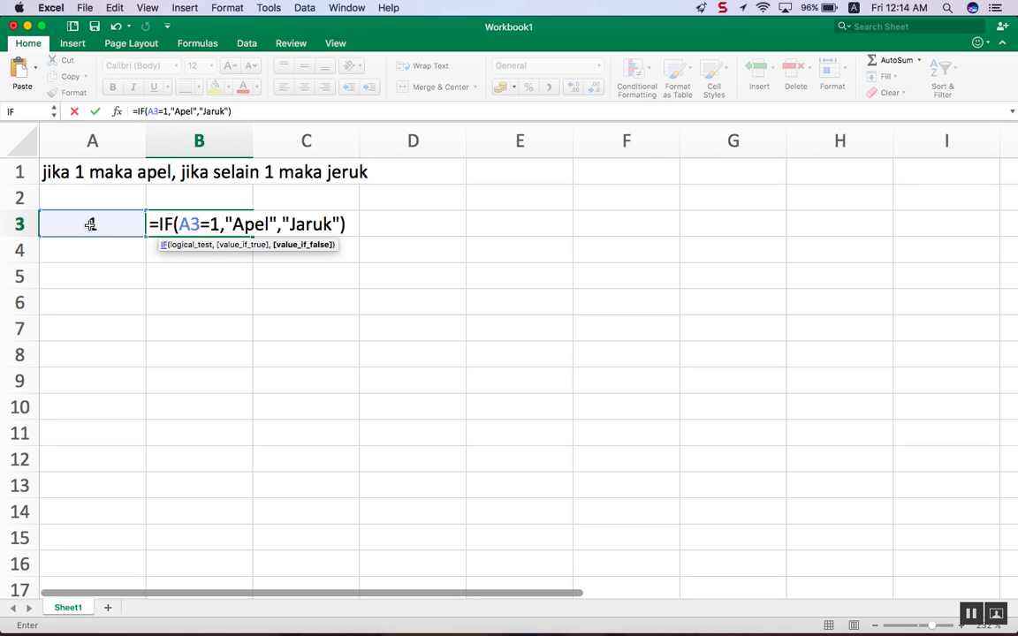
key("BackSpace")
key("BackSpace")
key("BackSpace")
key("BackSpace")
key("BackSpace")
type("eruk\"")
- Copy the full formula text from B3, commit the formula, and place the copy in C3 as plain text with a leading apostrophe
left_click(351, 225)
left_click_drag(351, 225, 147, 224)
key("super+c")
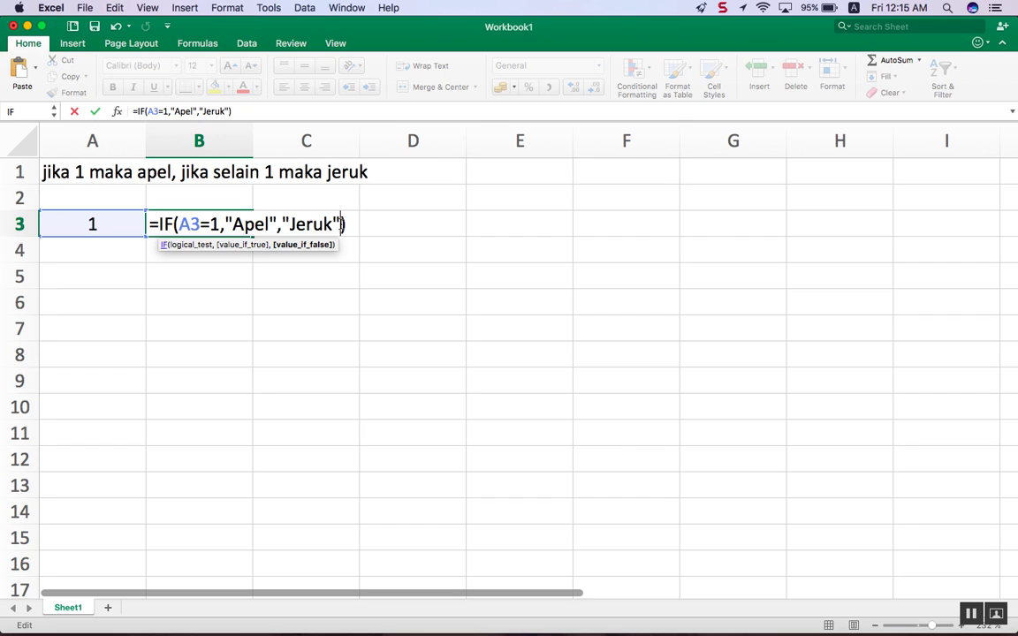
key("Return")
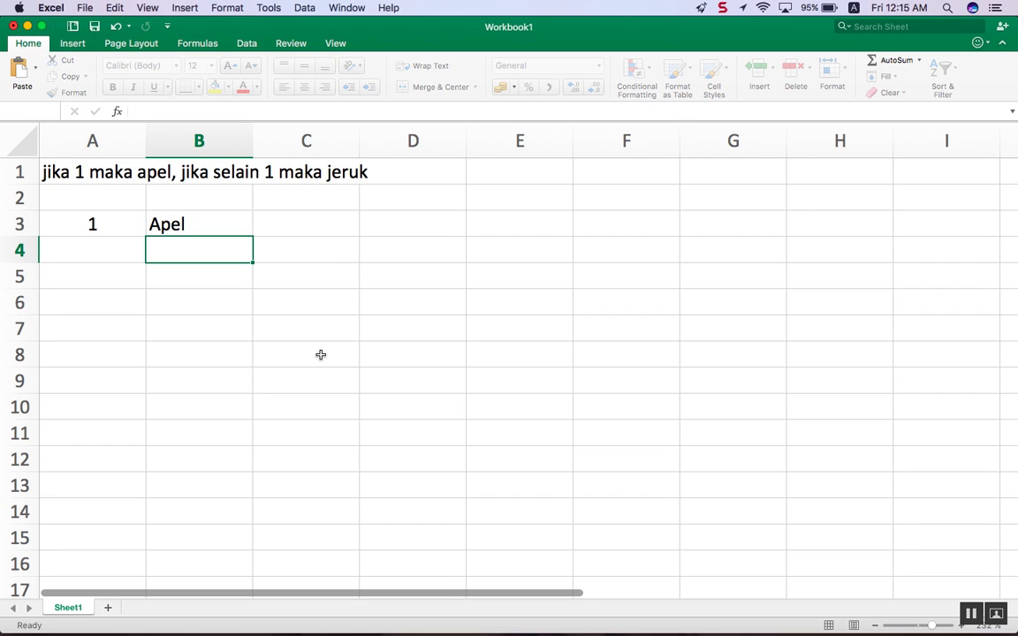
key("Up")
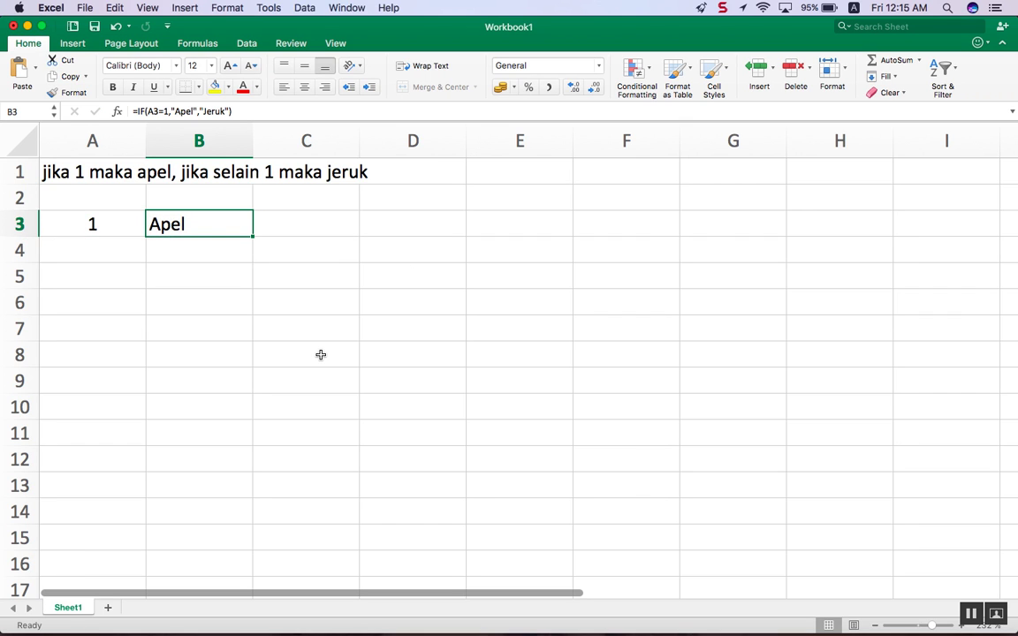
left_click(324, 229)
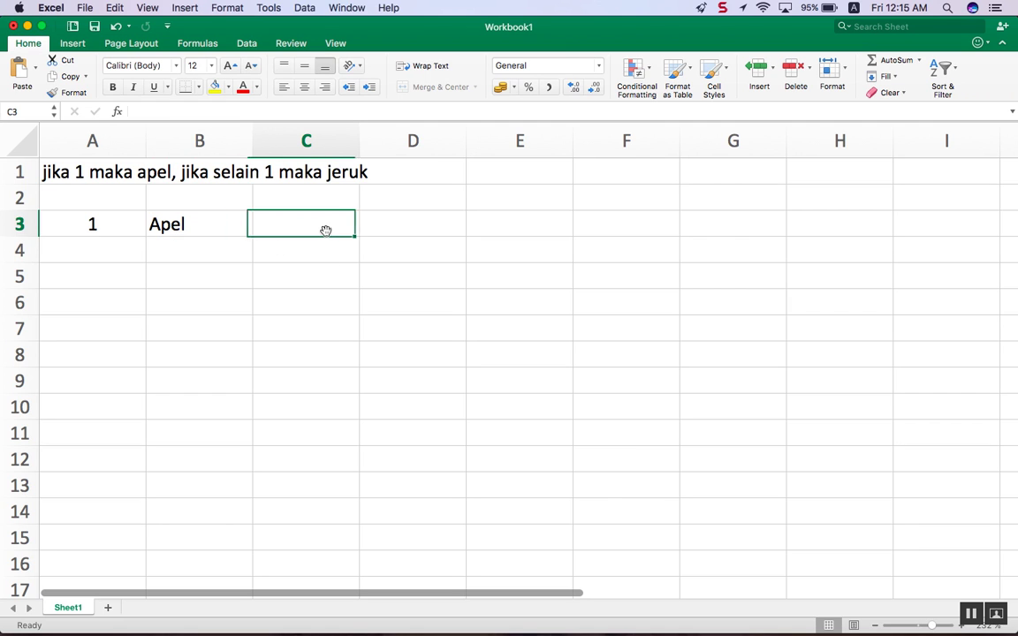
type("'")
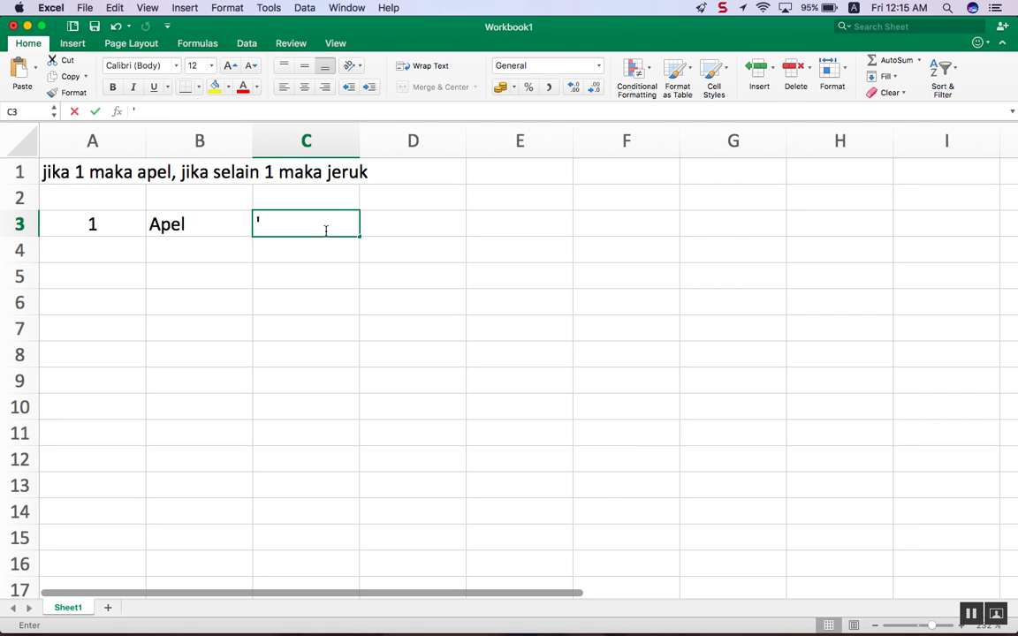
key("super+v")
key("Return")
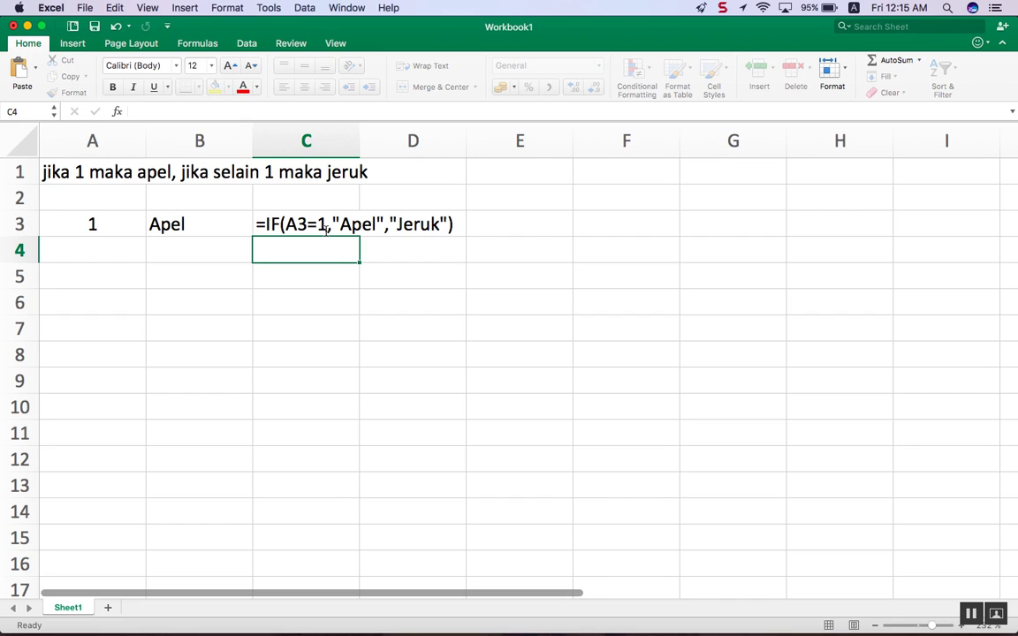
key("Up")
key("Left")
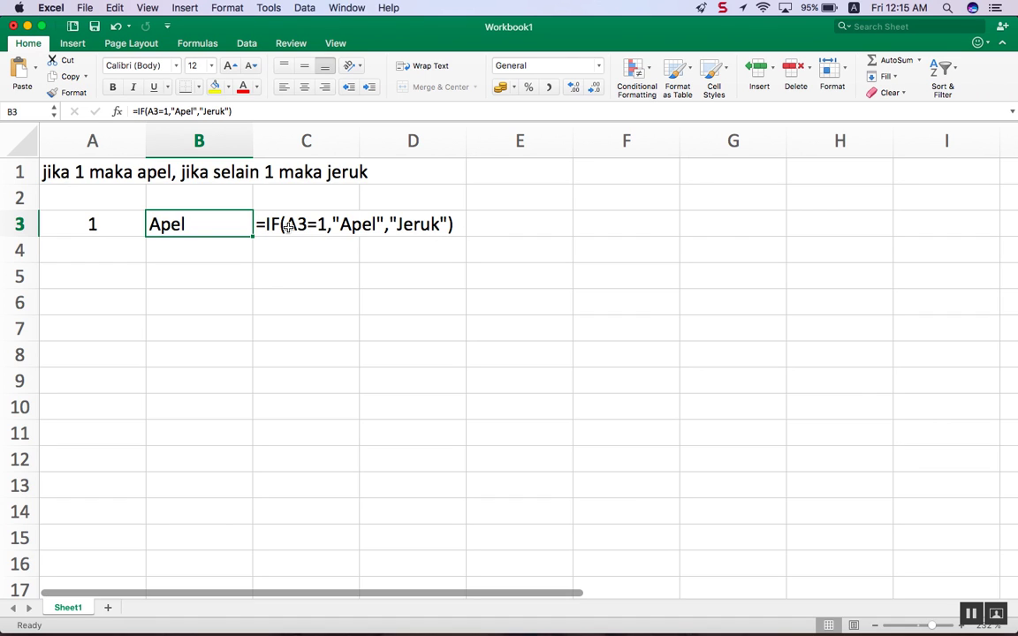
left_click(288, 227)
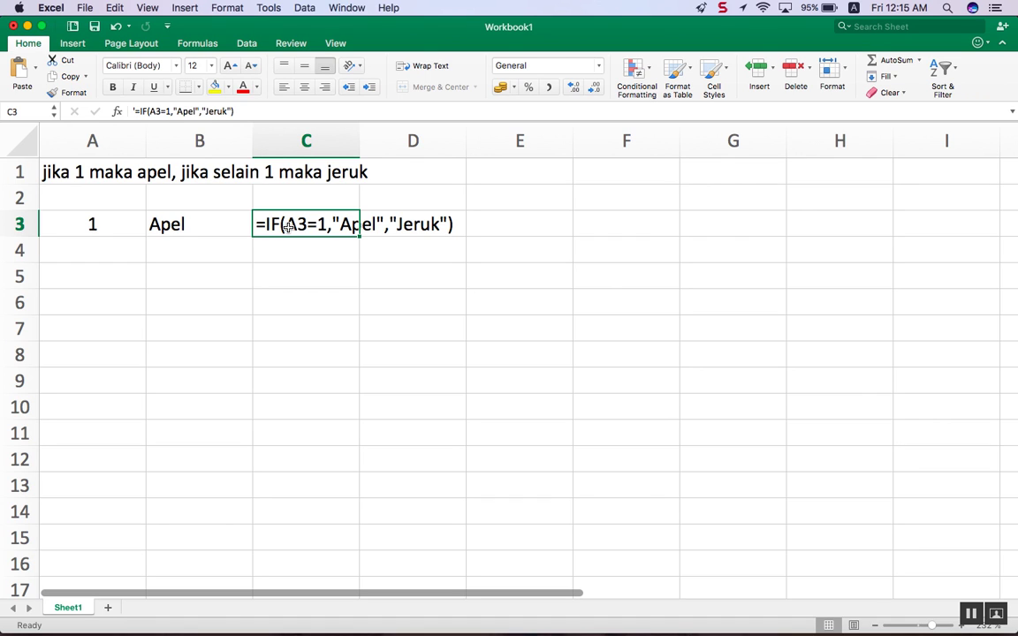
- Test the IF formula by setting A3 to 2 and after that to 3
left_click(97, 224)
type("2")
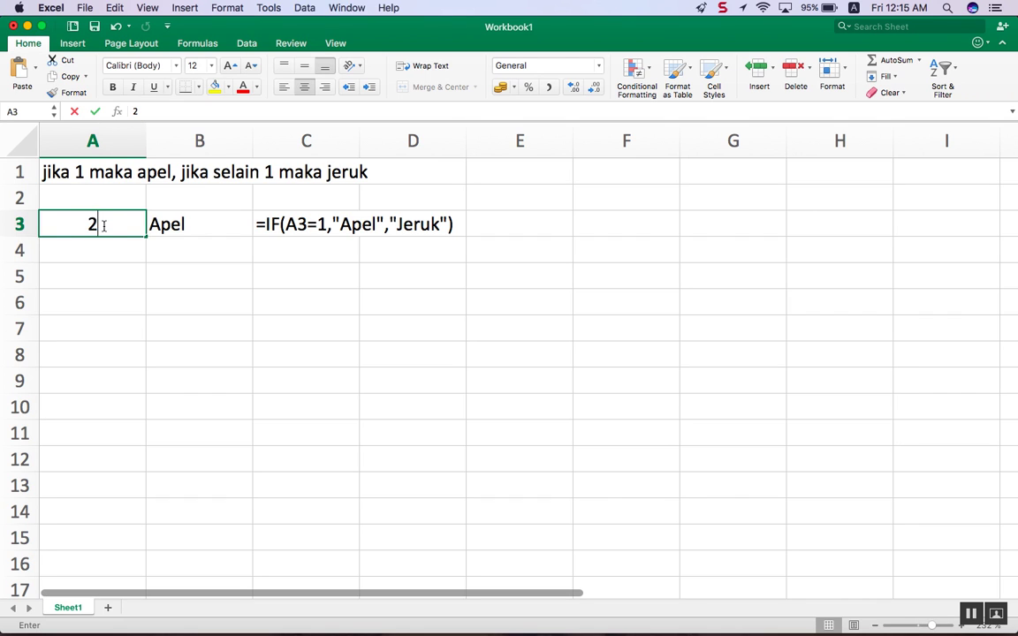
key("Return")
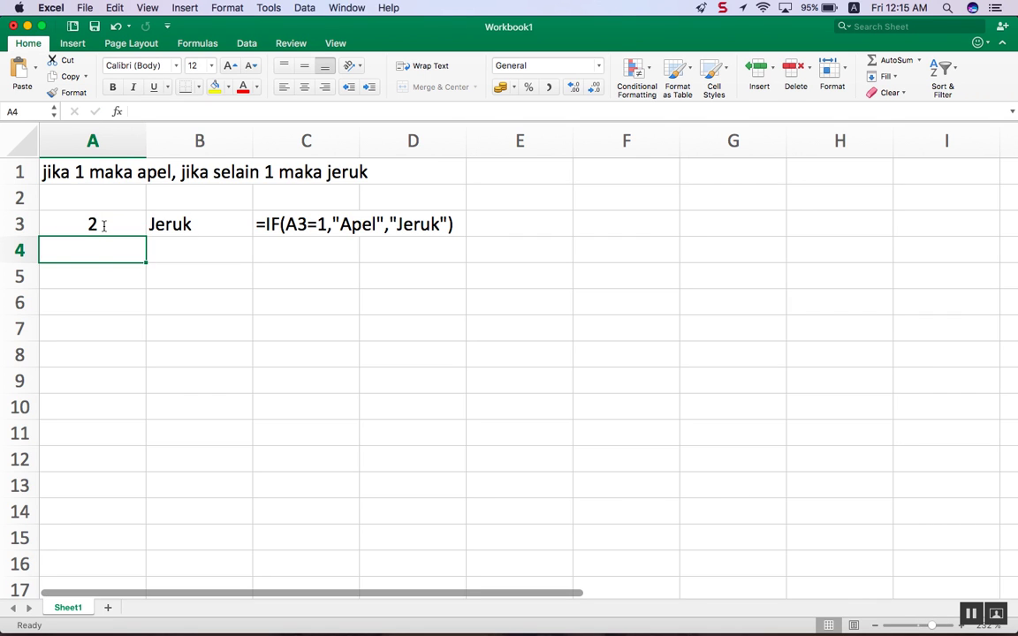
left_click(103, 226)
type("3")
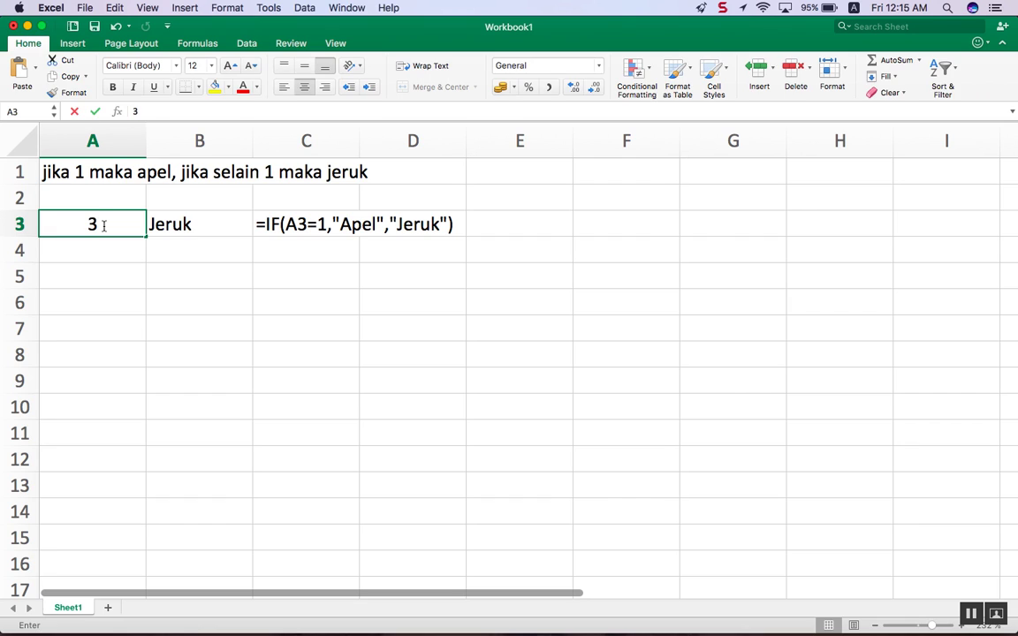
key("Return")
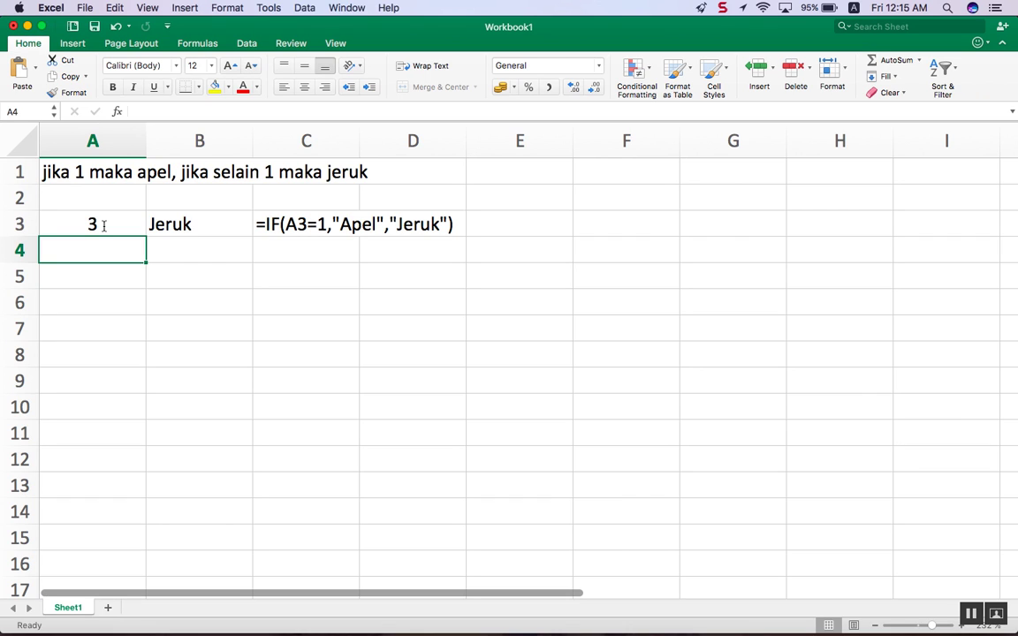
- Set A3 to 2 and fill the value down through cell A5
left_click(104, 226)
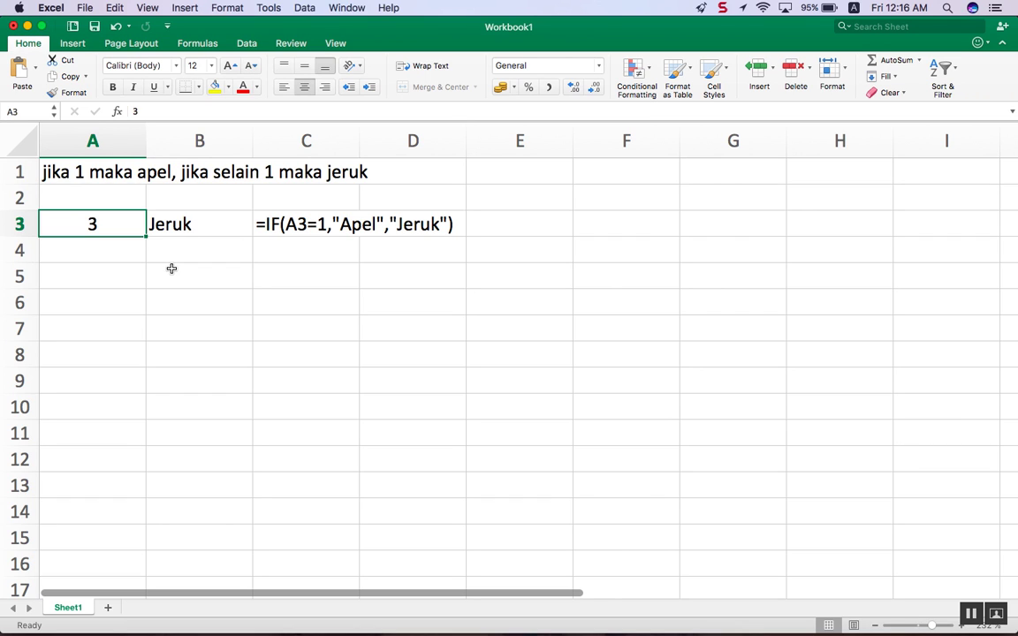
left_click(99, 251)
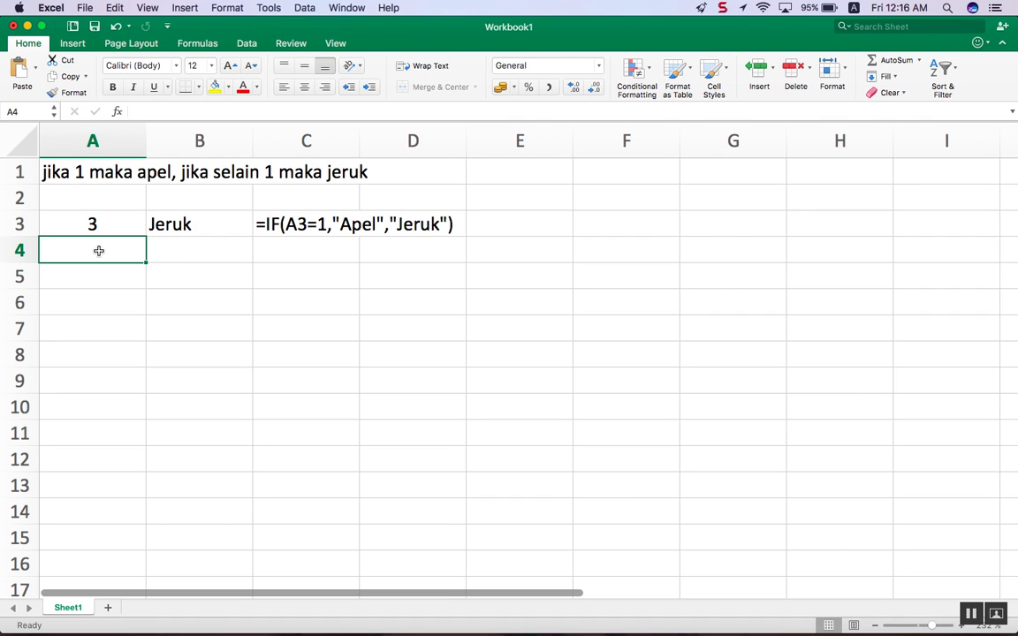
key("Up")
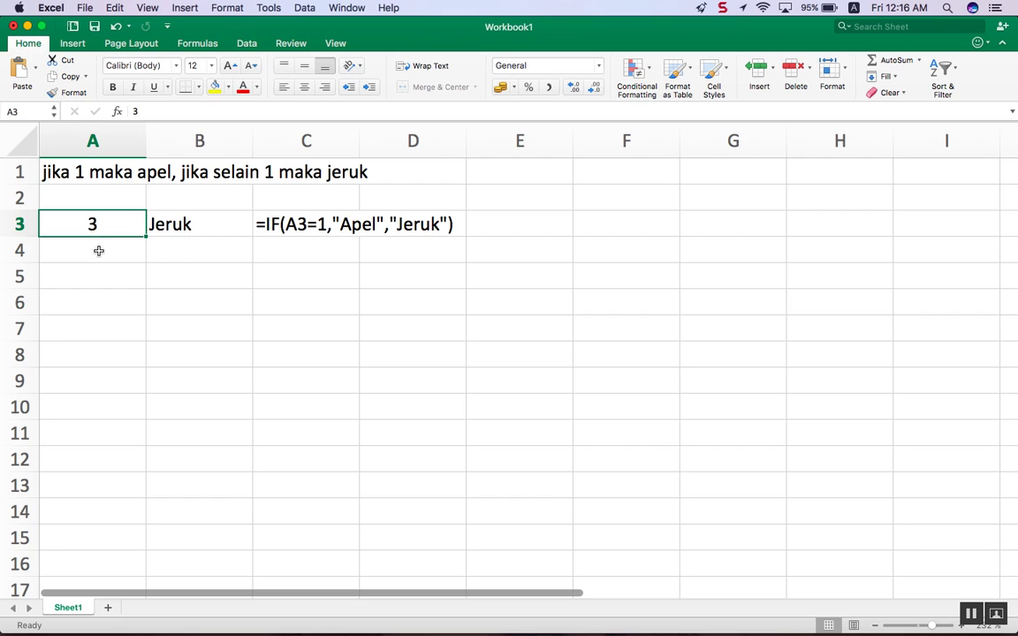
type("2")
key("Return")
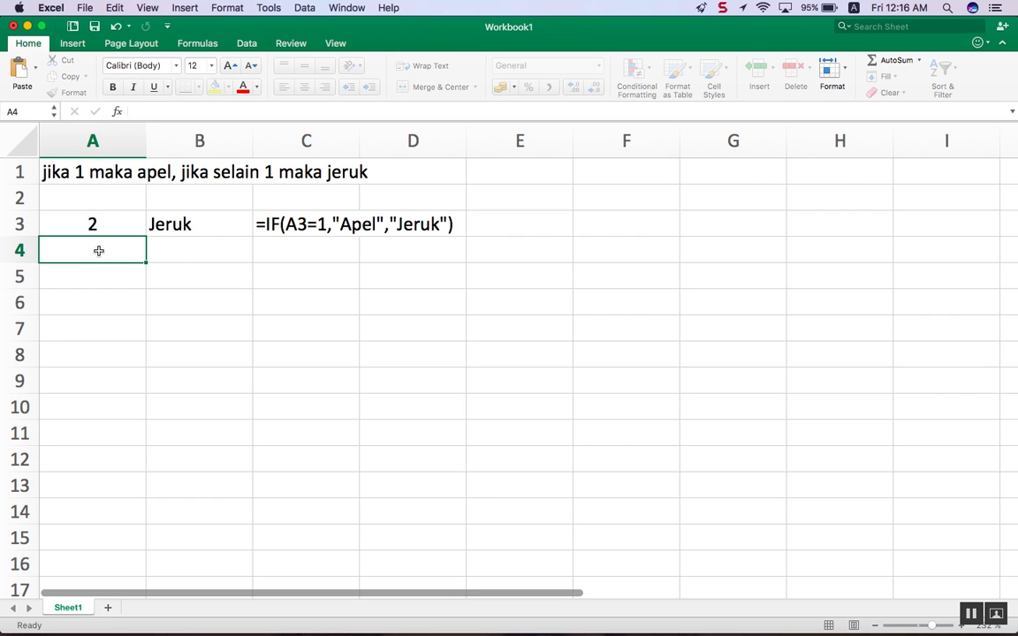
key("Up")
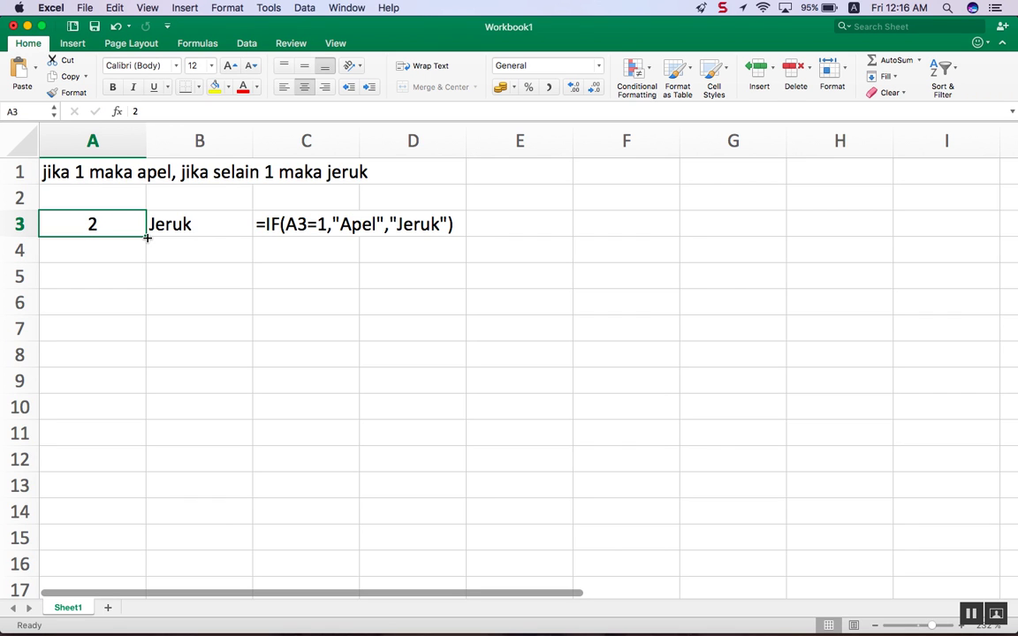
left_click_drag(146, 237, 139, 278)
- Start an IF formula in B4 that tests A4=1 and returns "Apel" as the value if true
left_click(198, 235)
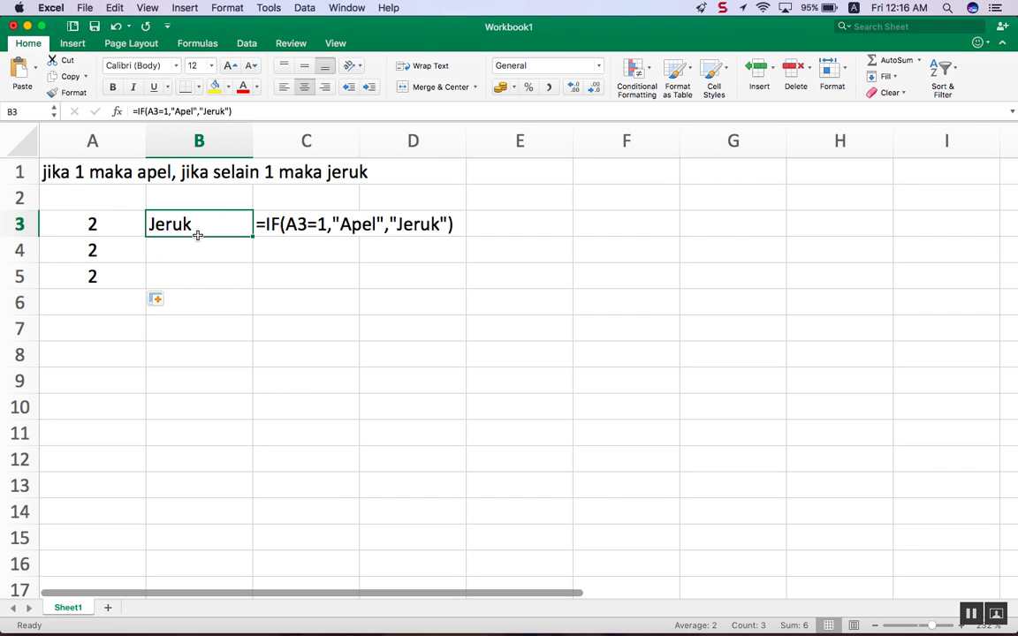
key("Down")
type("=")
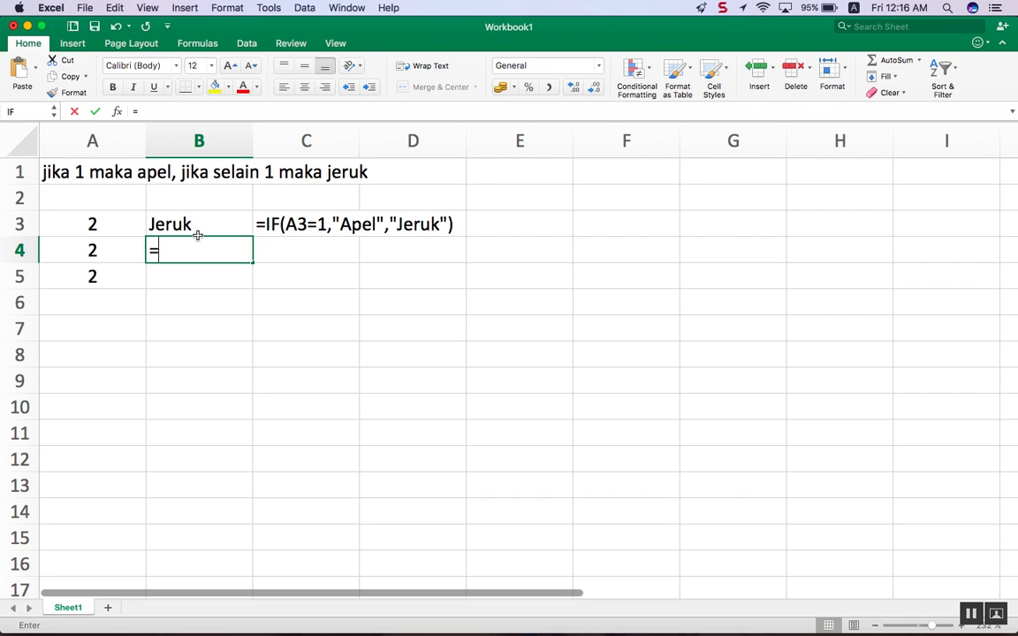
type("if")
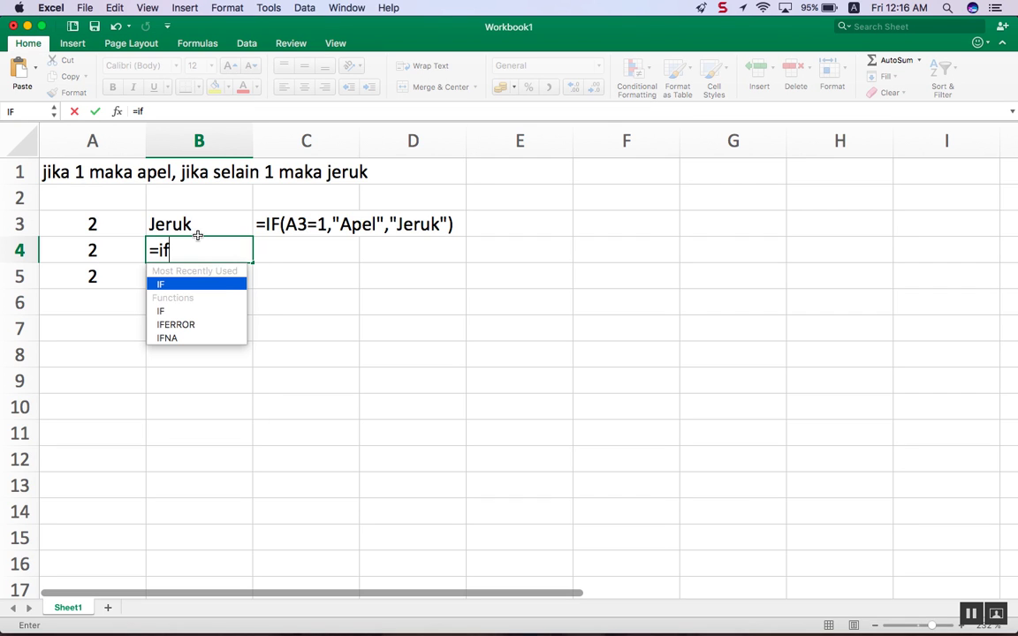
key("Tab")
left_click(106, 250)
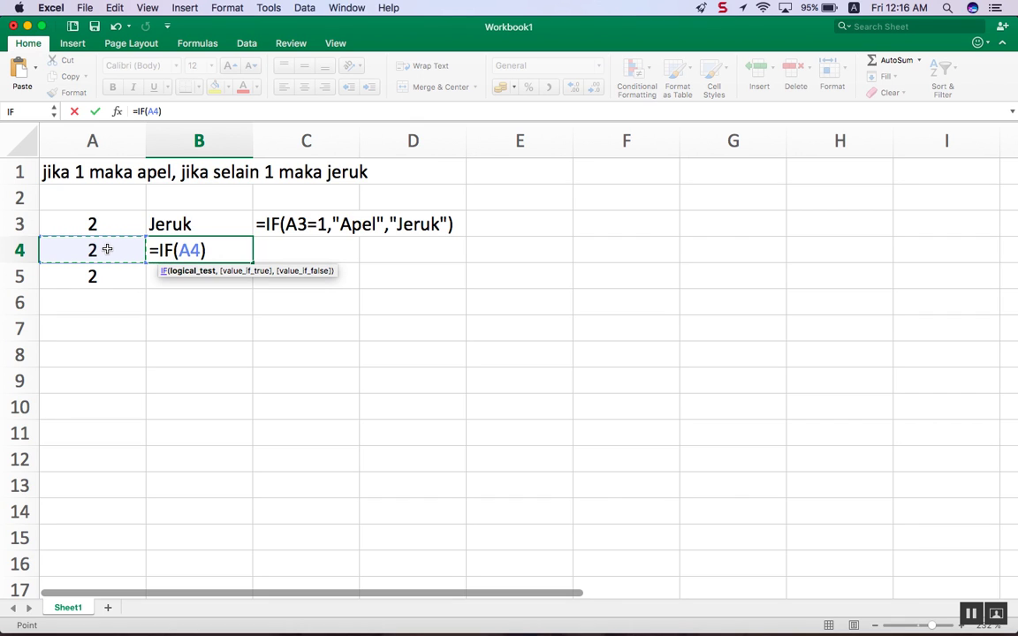
type("=1,\"Apel")
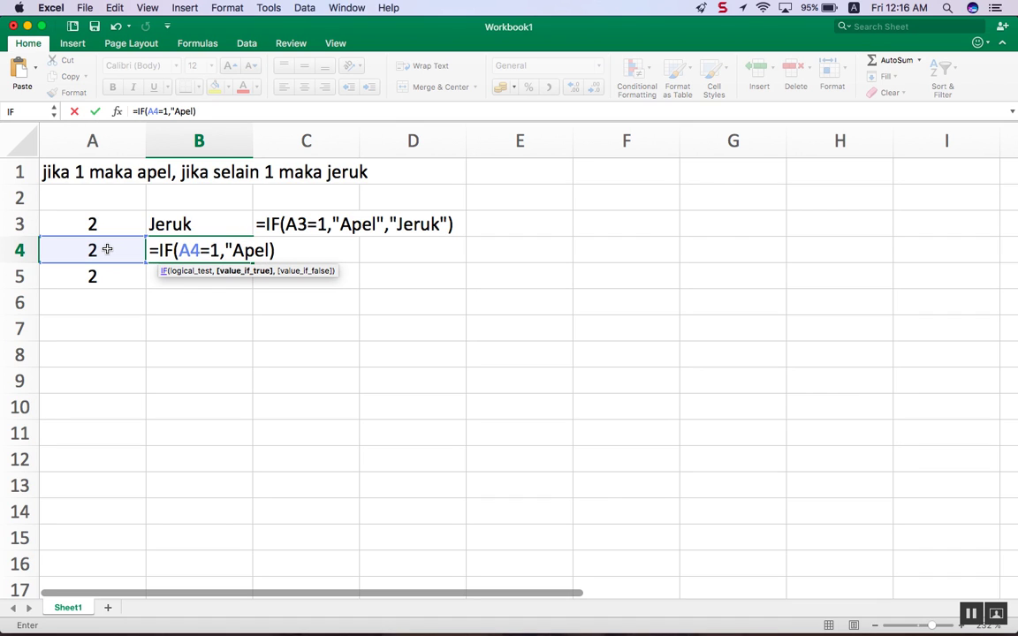
type("\",")
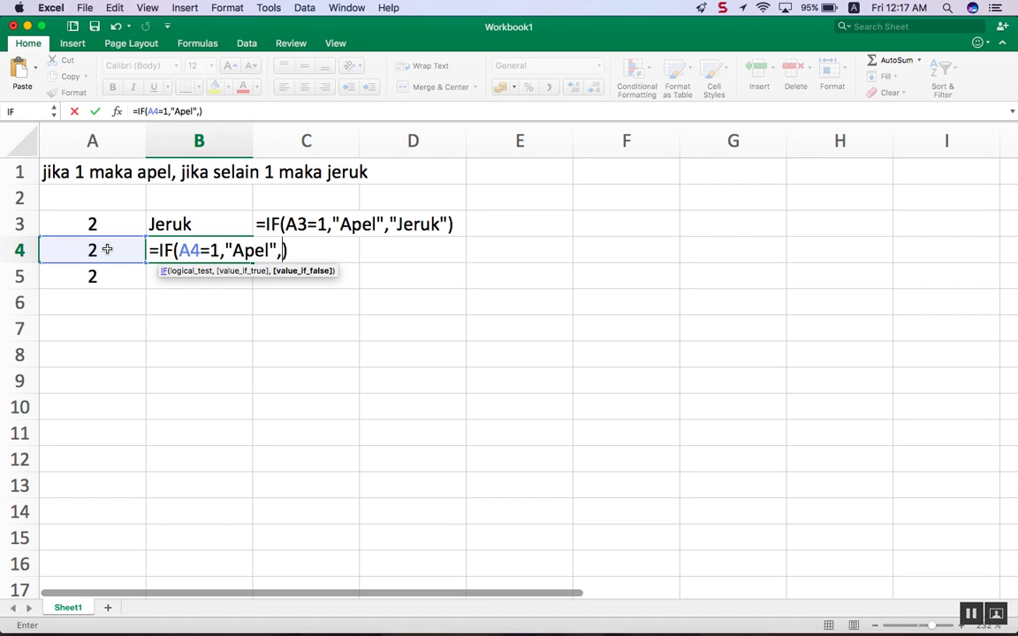
- Nest IF(A4=2,"Jeruk") as the value if false in B4, copy the full formula text, and commit the formula
type("if")
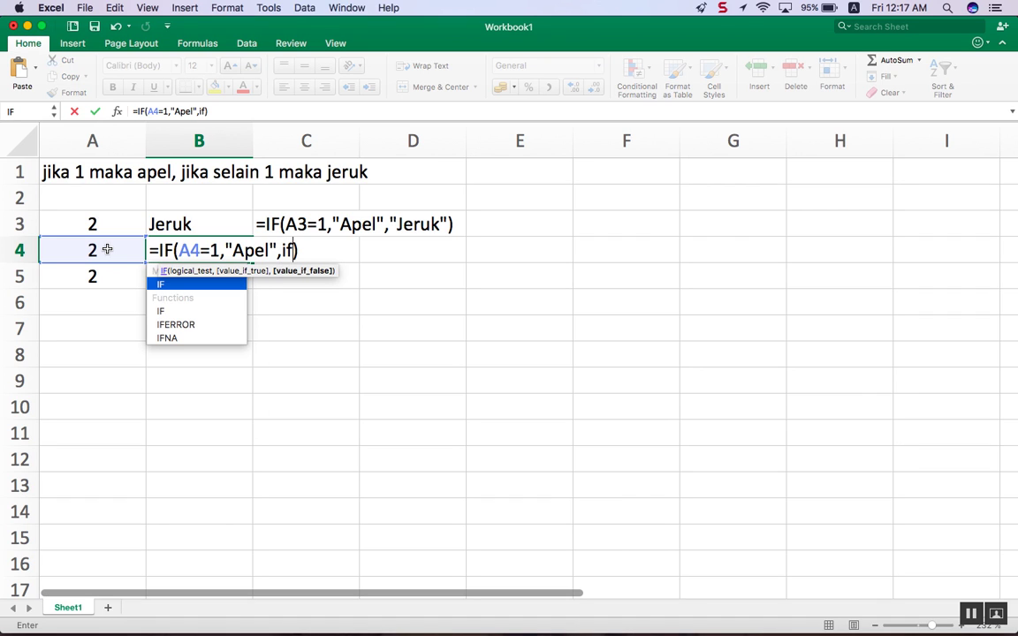
key("Tab")
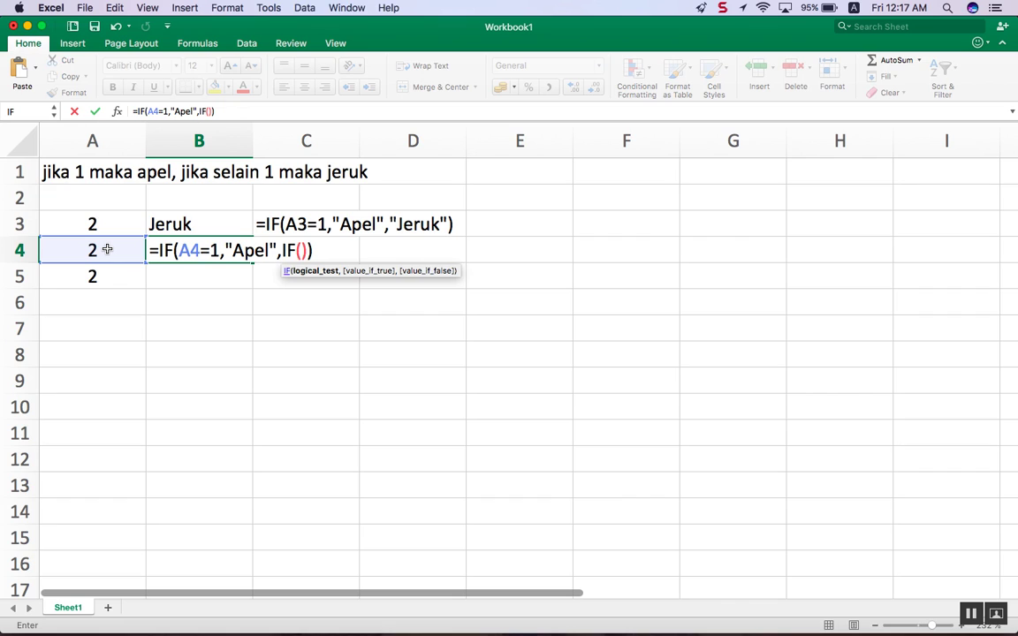
left_click(72, 251)
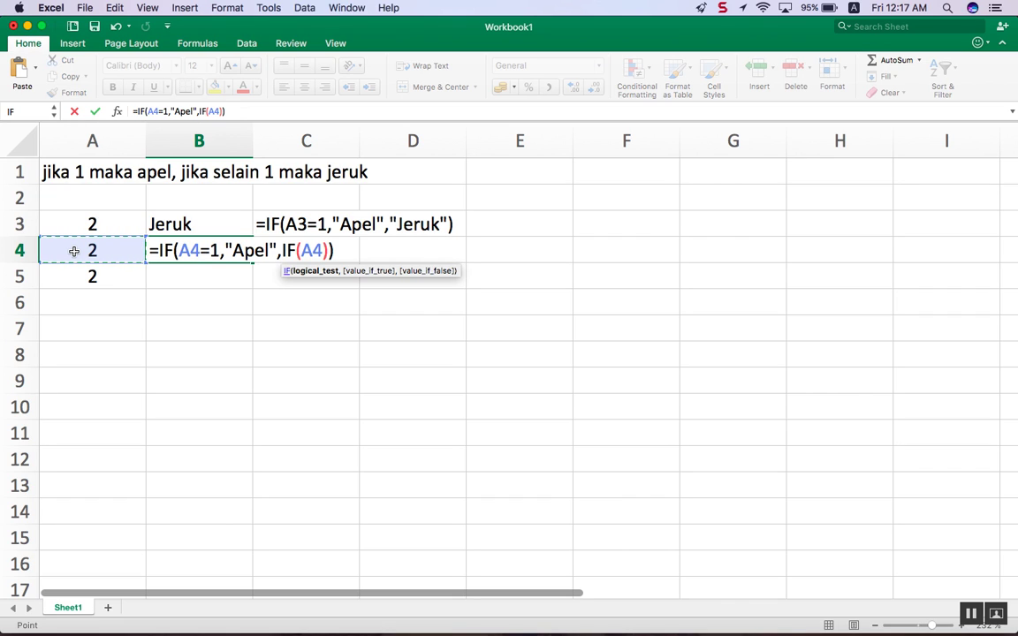
type("=2")
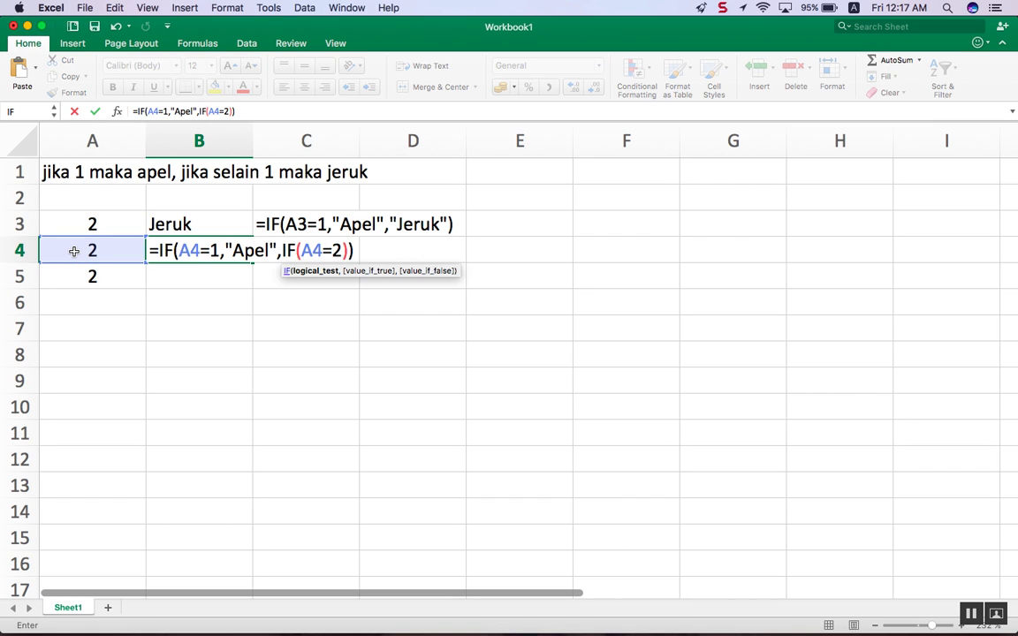
type(",\"")
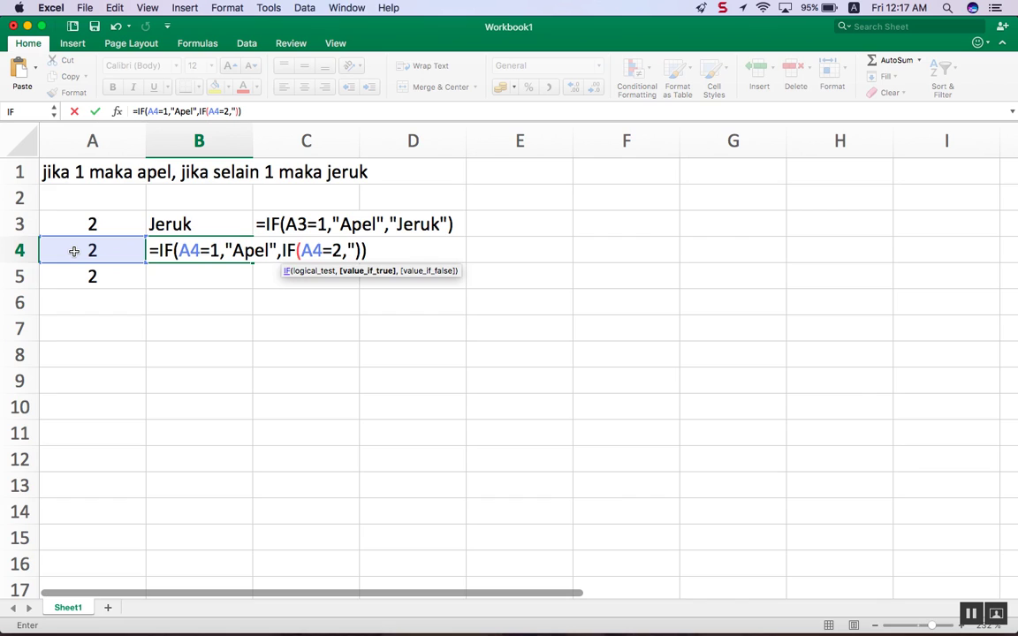
type("Jeruk\"")
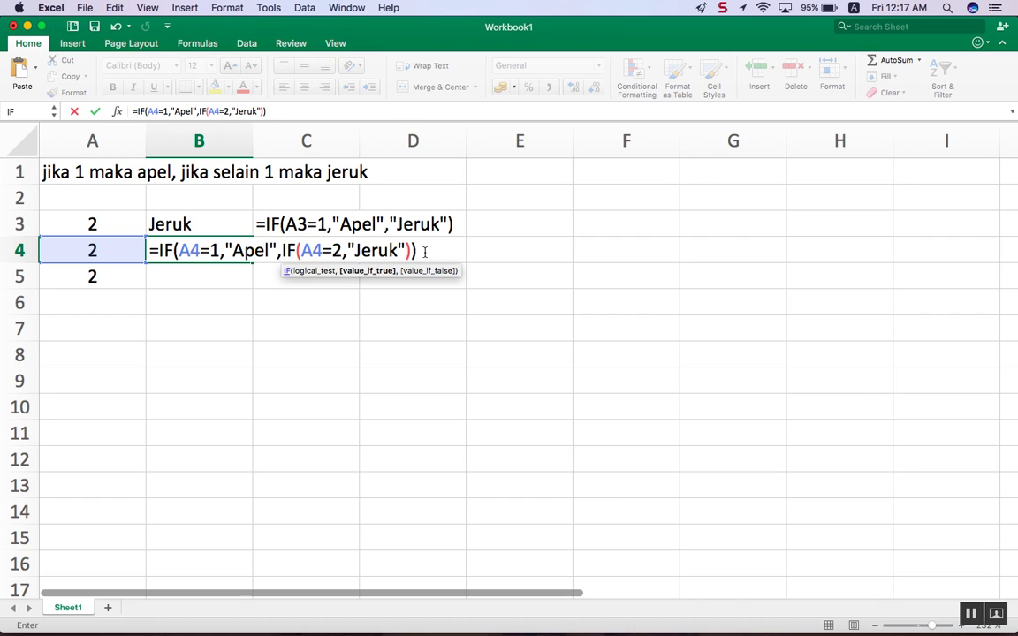
left_click_drag(423, 254, 152, 253)
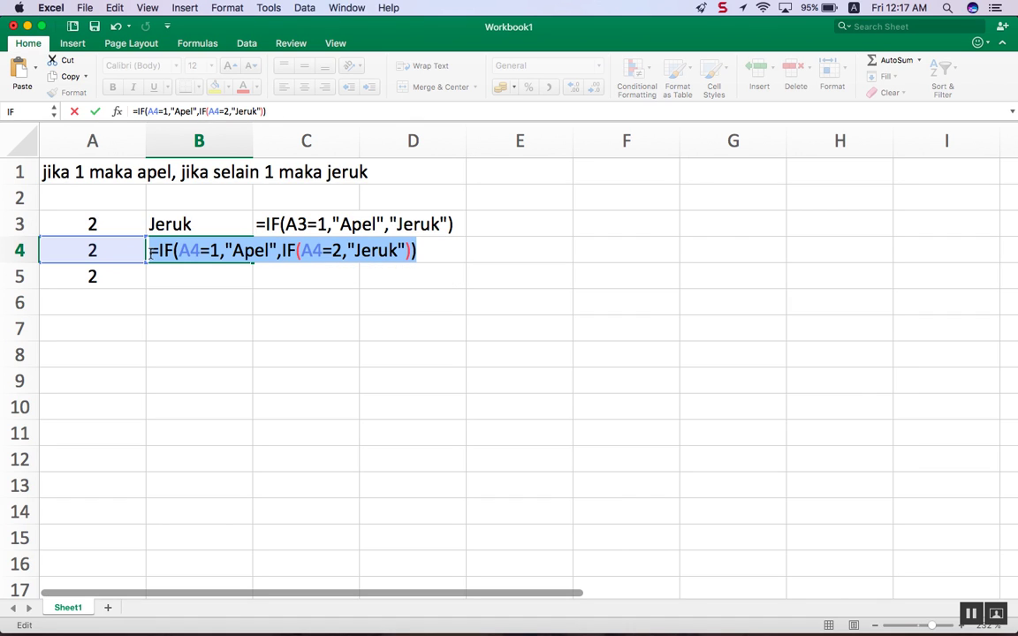
key("Return")
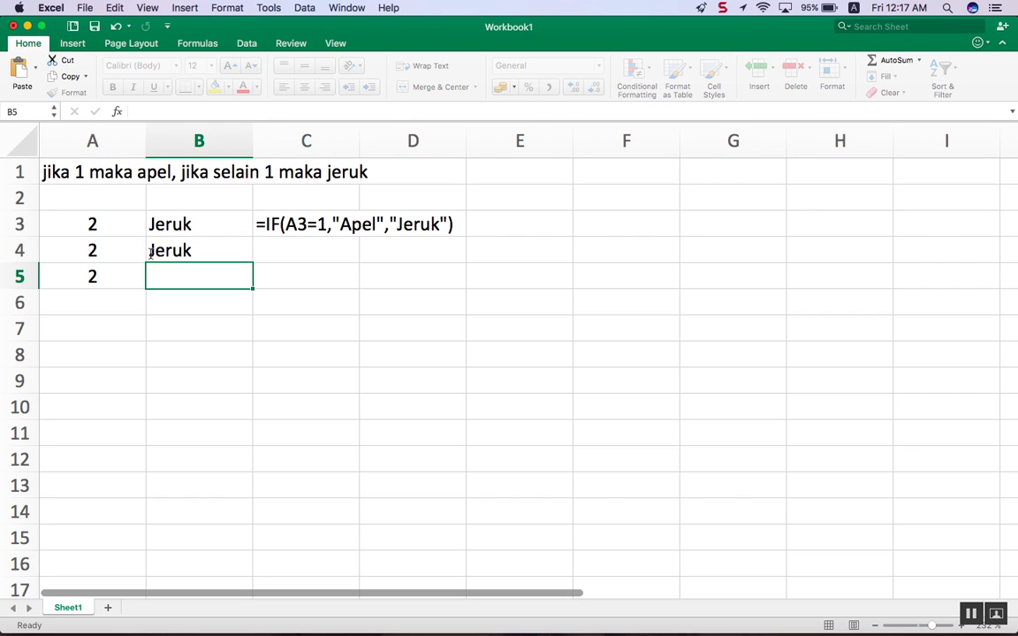
- Test the nested IF formula by setting A4 to 3 and checking B4
left_click(95, 251)
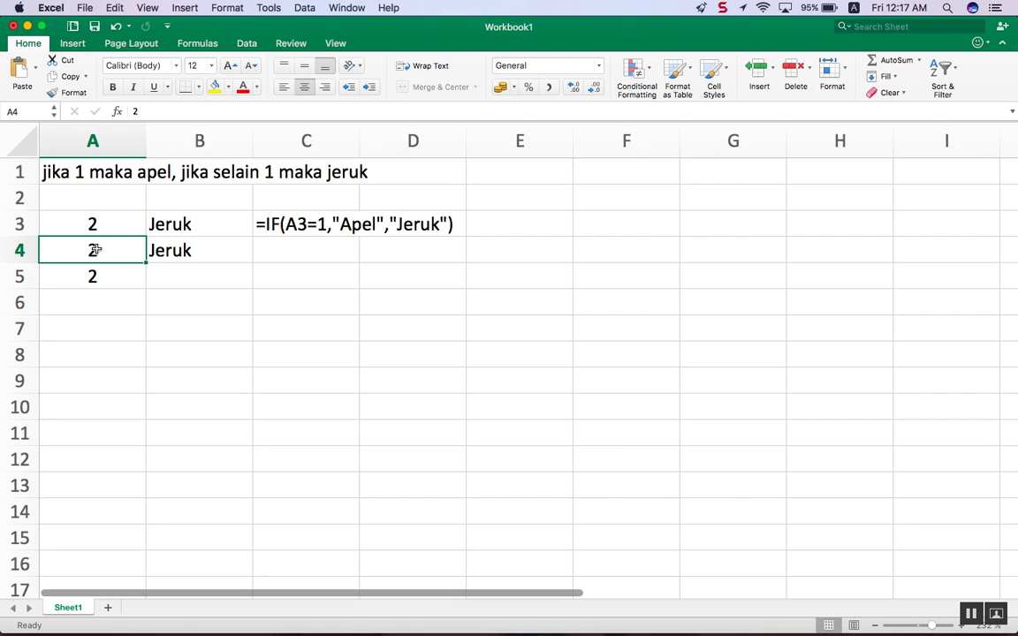
type("3")
key("Return")
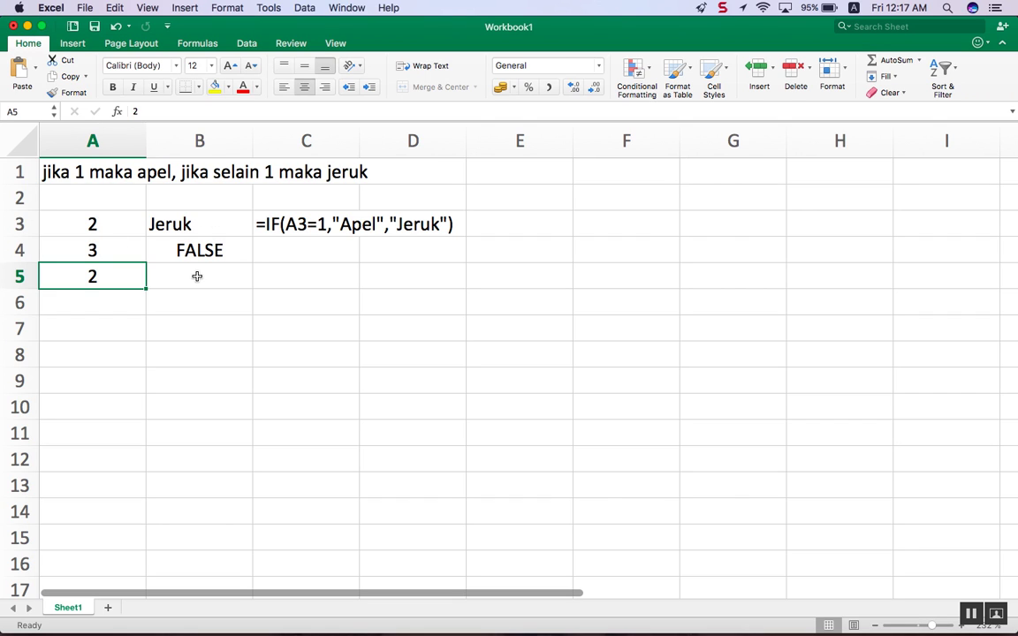
left_click(113, 251)
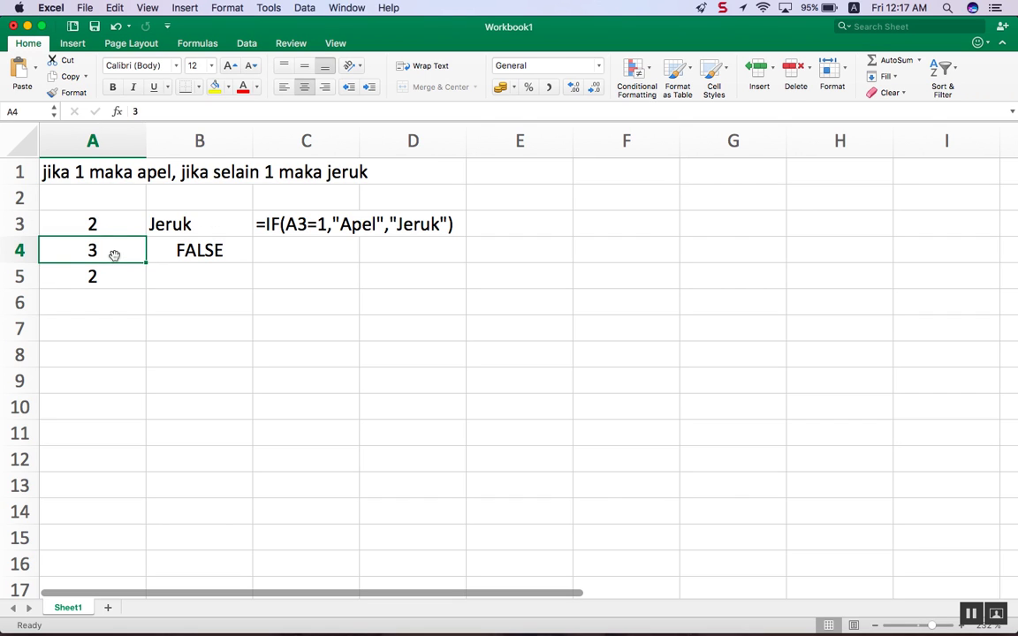
left_click(196, 250)
left_click(118, 251)
left_click(183, 250)
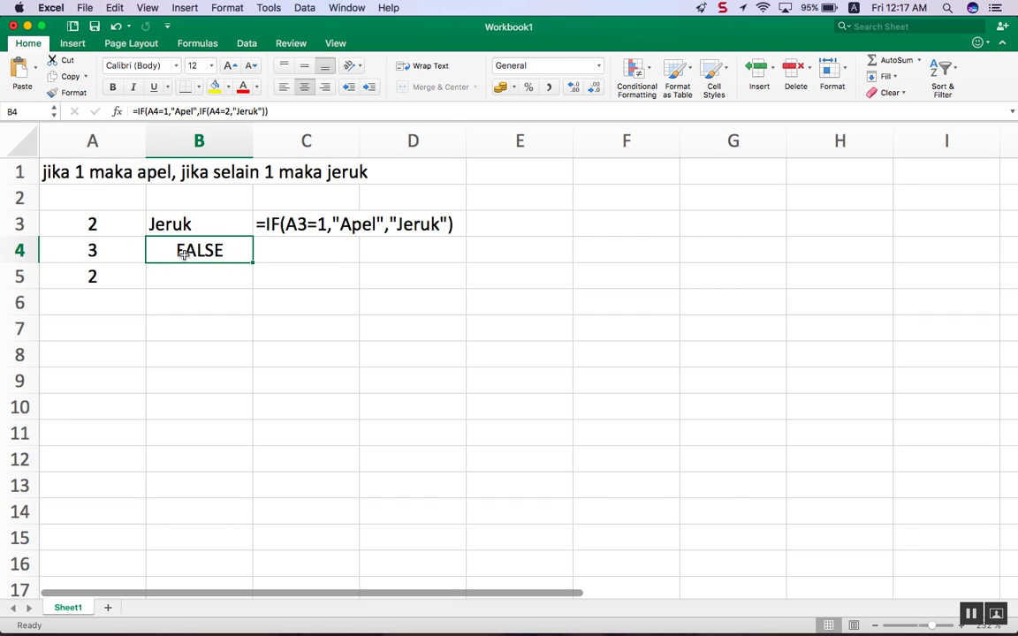
- Place the copied nested IF formula in C4 as plain text with a leading apostrophe
left_click(285, 248)
type("'")
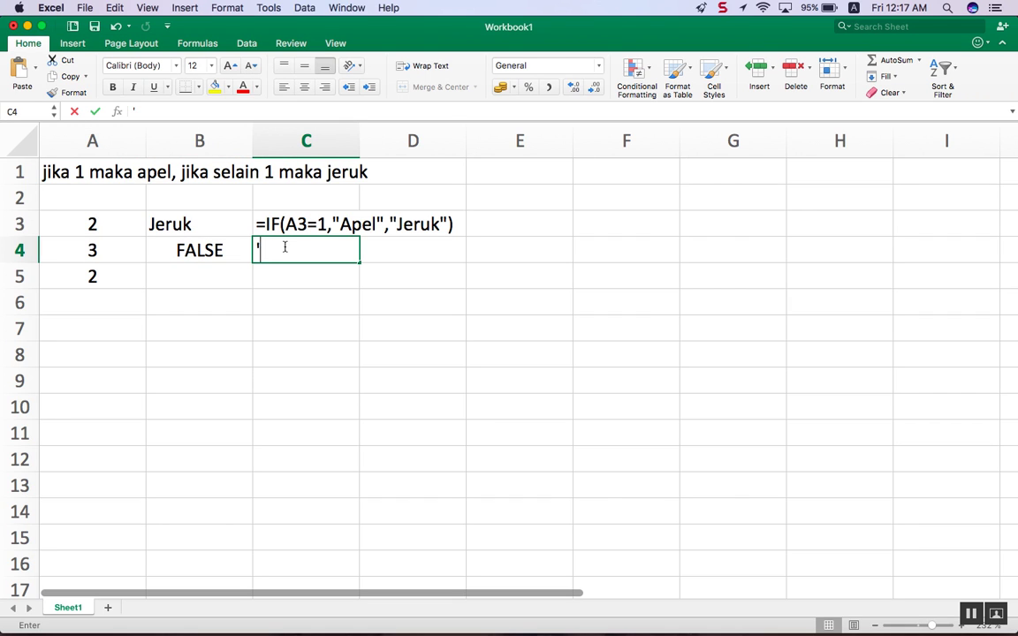
key("super+v")
key("Return")
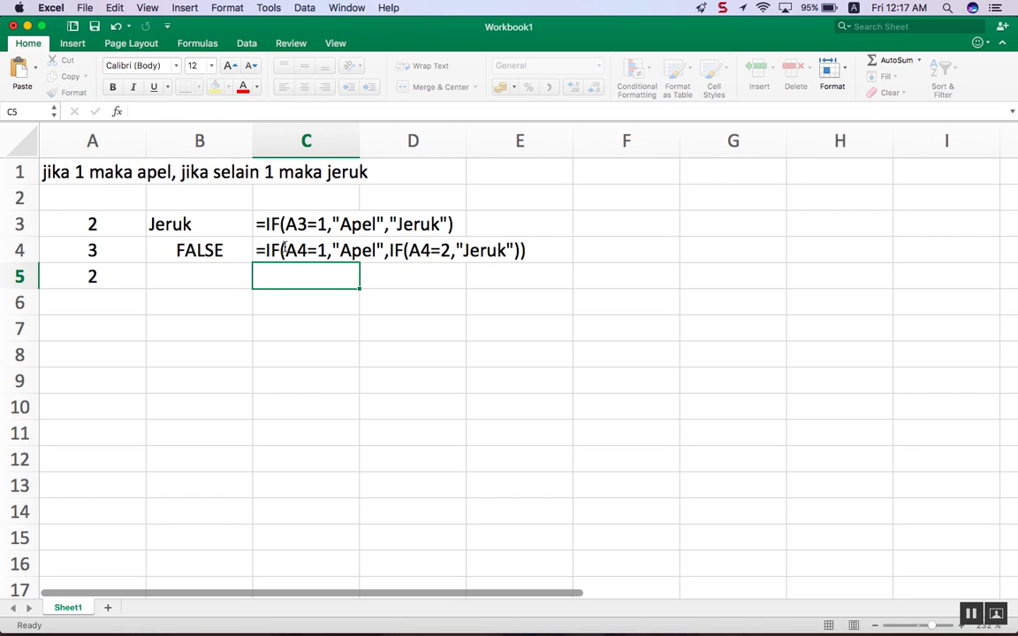
- Set A4 to 2 to test the nested IF formula's second condition
left_click(285, 250)
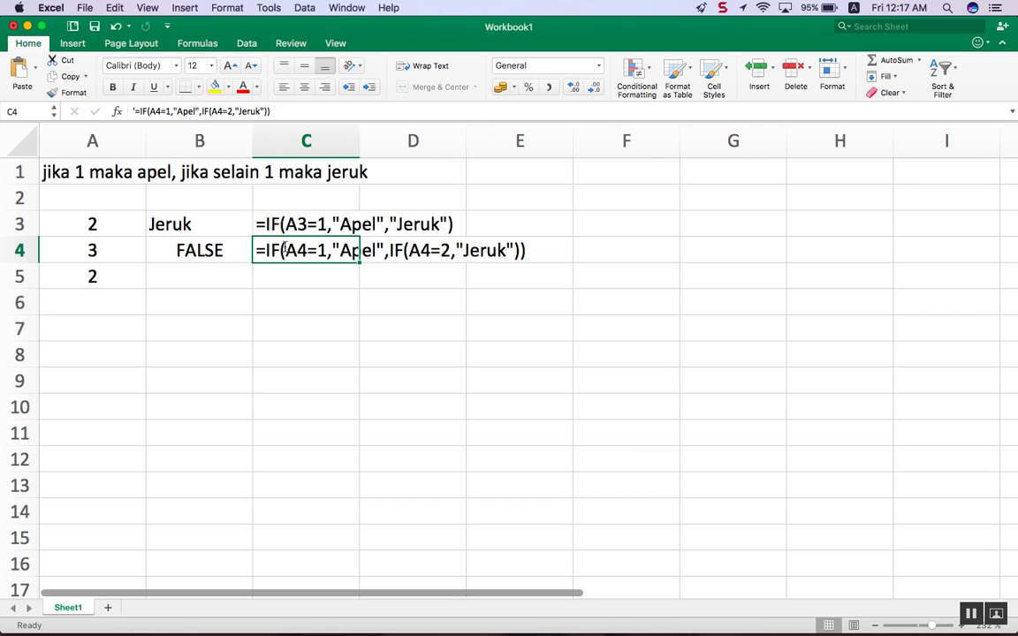
left_click(95, 250)
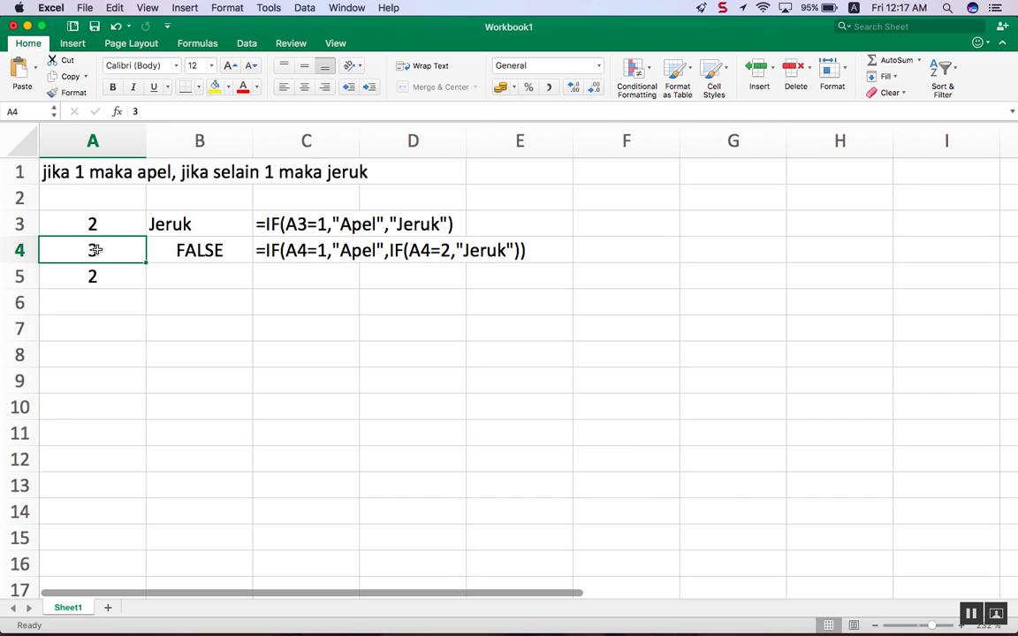
type("2")
key("Return")
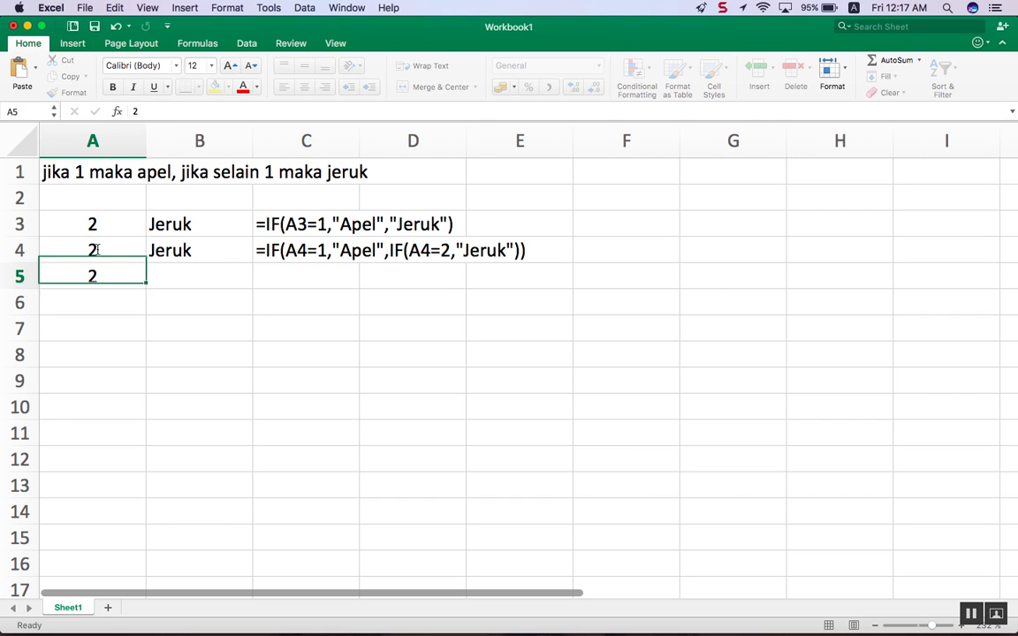
left_click(97, 250)
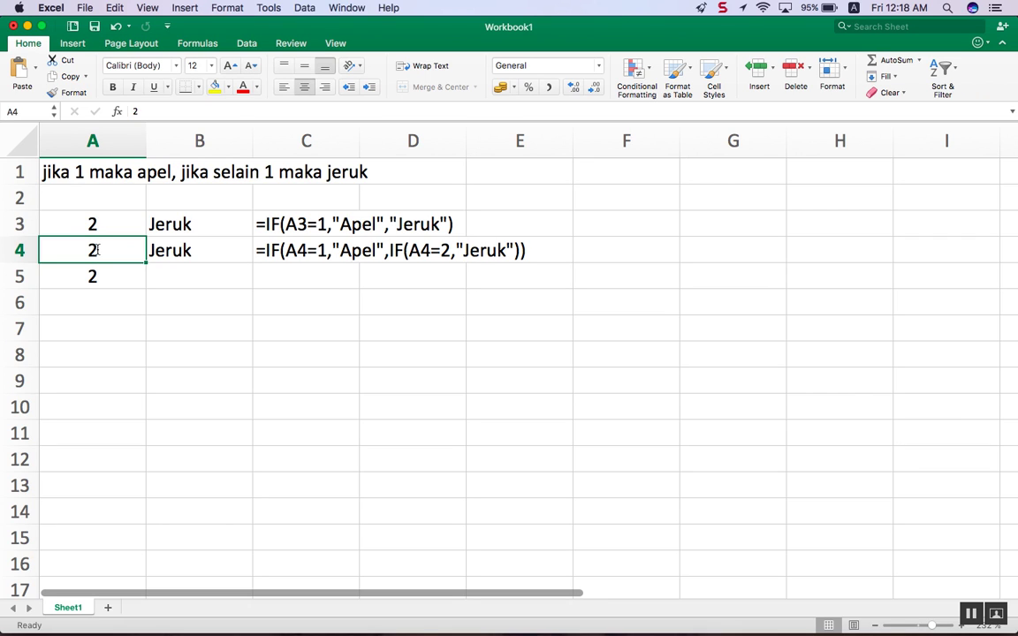
key("Return")
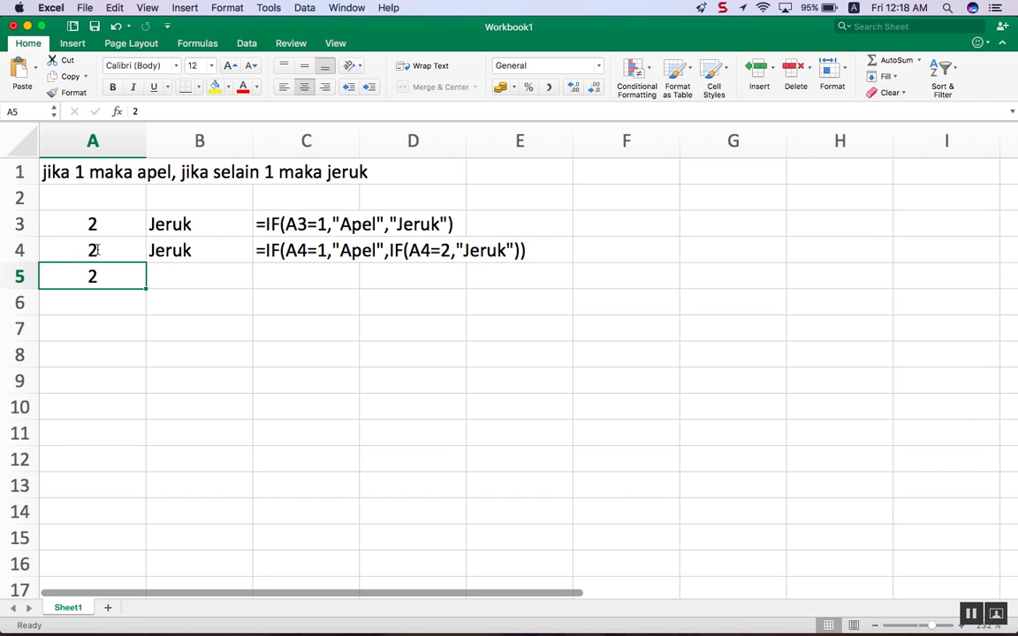
- Start an IF formula in B5 that tests A5=1 and returns "Apel" as the value if true
key("Right")
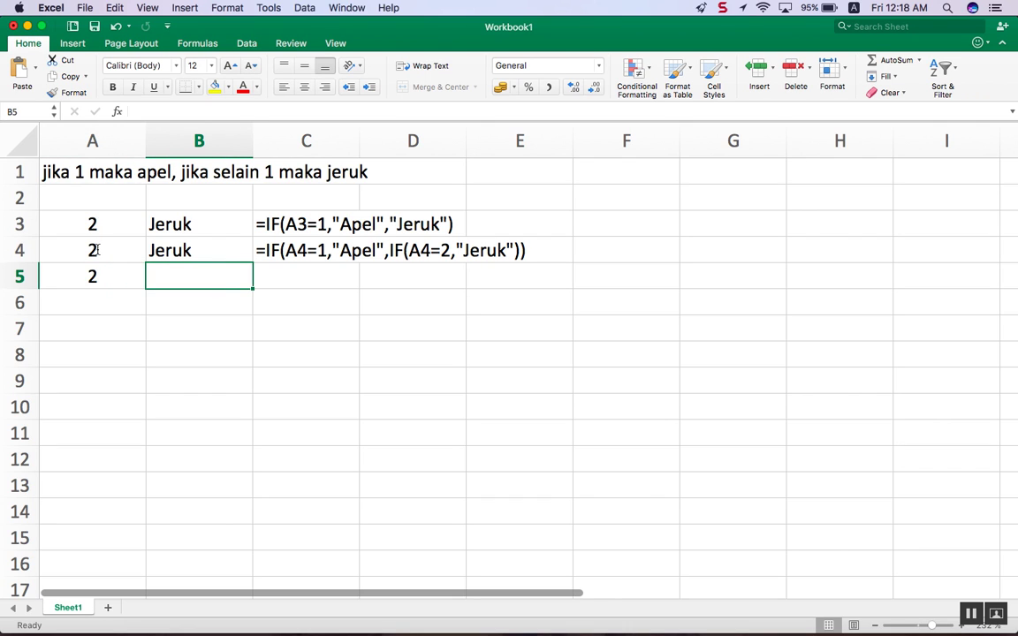
type("=if")
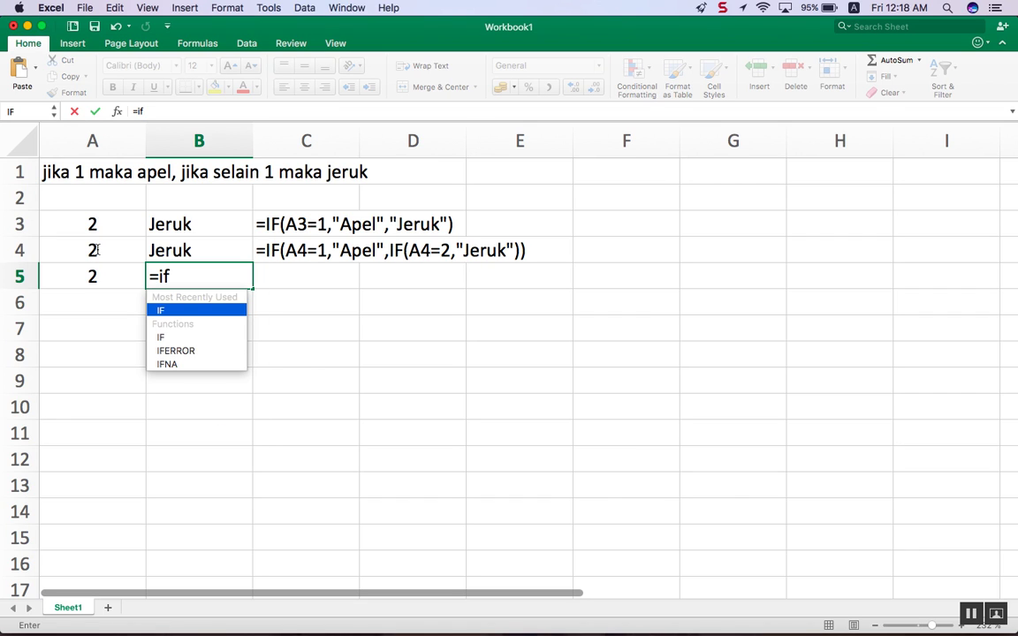
key("Tab")
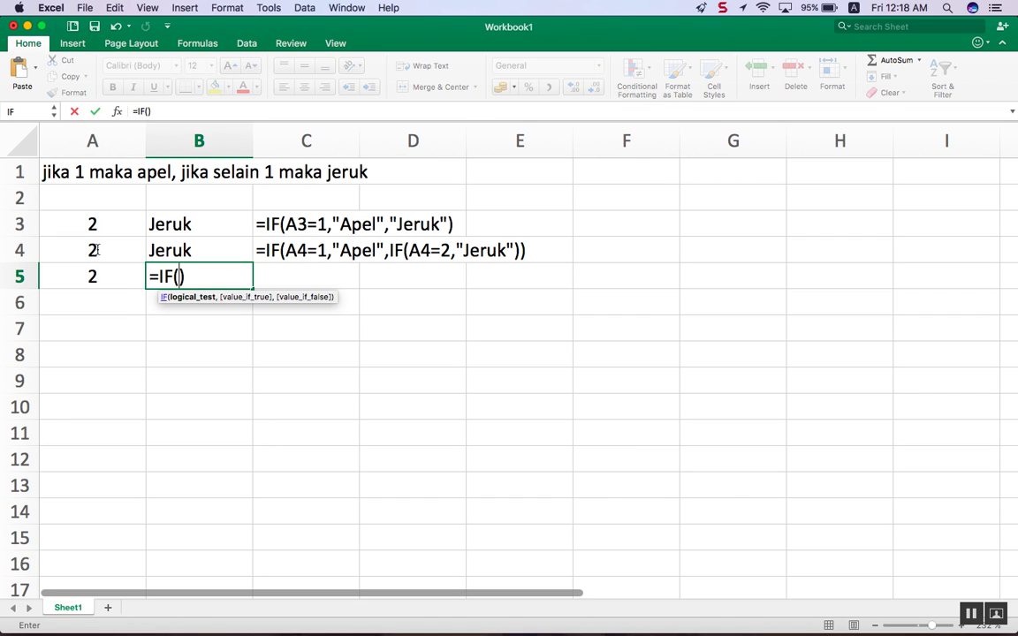
left_click(80, 277)
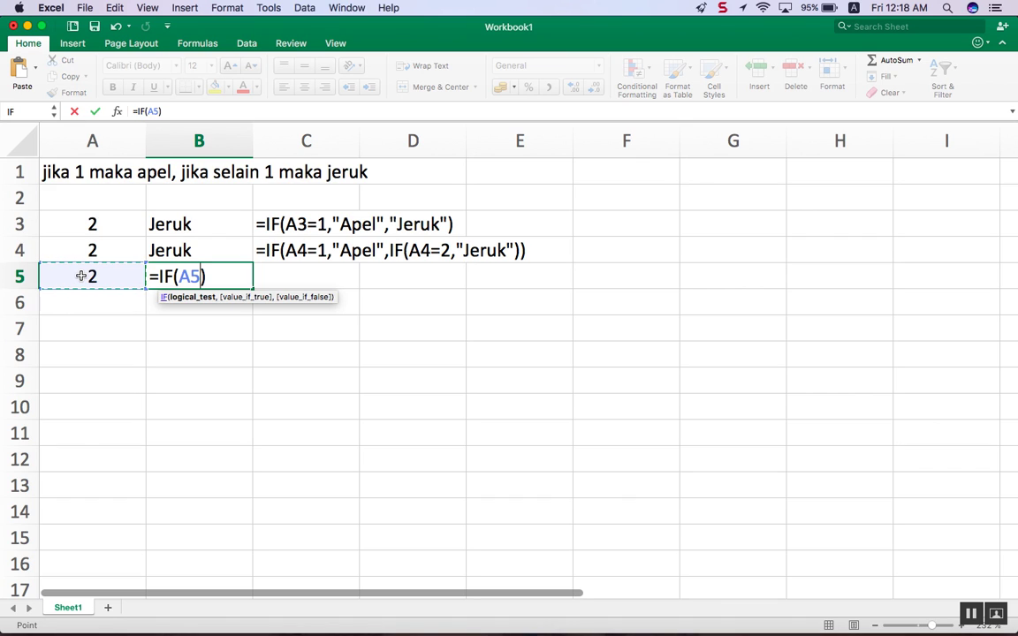
type("=")
type("1,")
type("\"A")
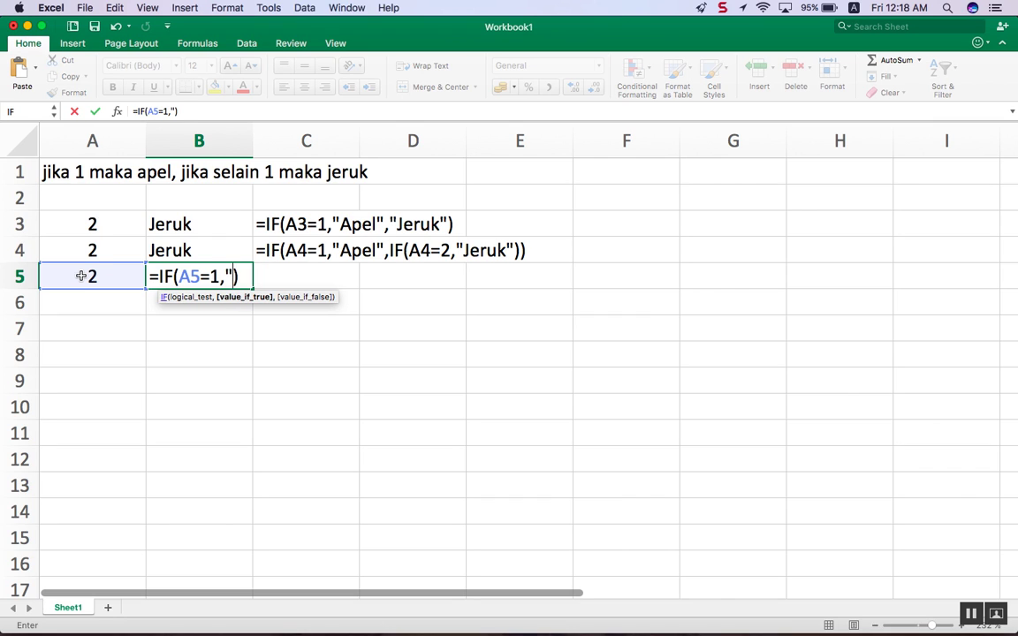
type("pel")
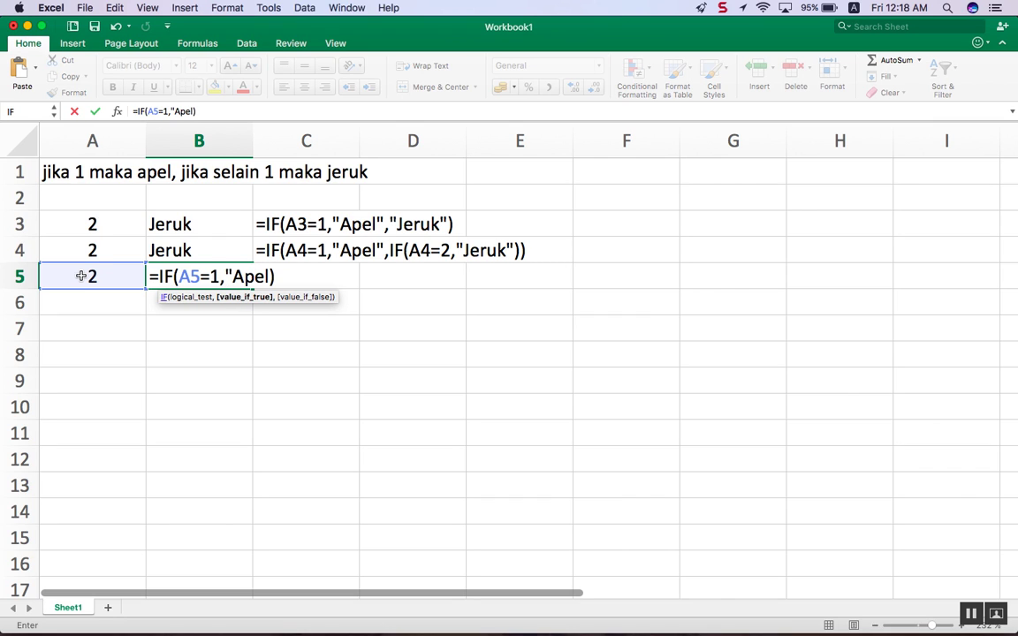
type("\",")
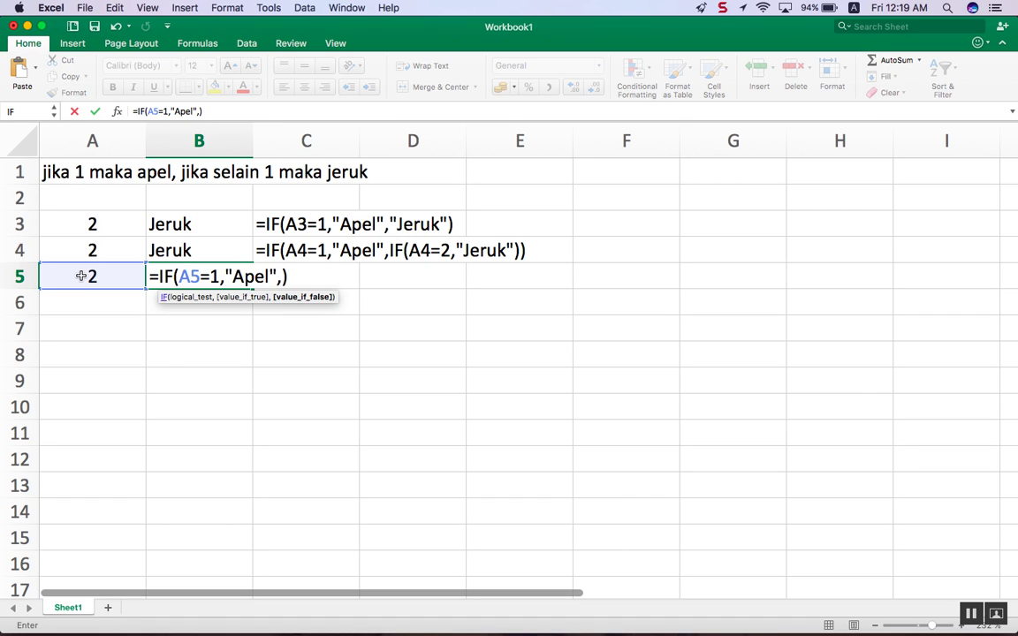
- Nest a second IF as the false value in B5's formula, testing A5=2 and returning "Jeruk" if true
type("if")
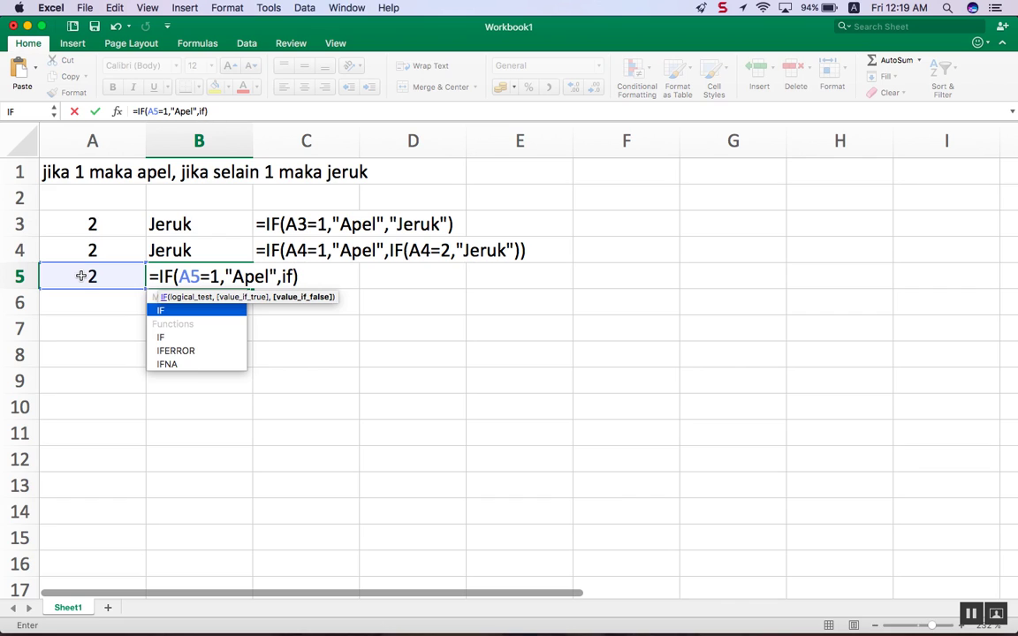
type("(A")
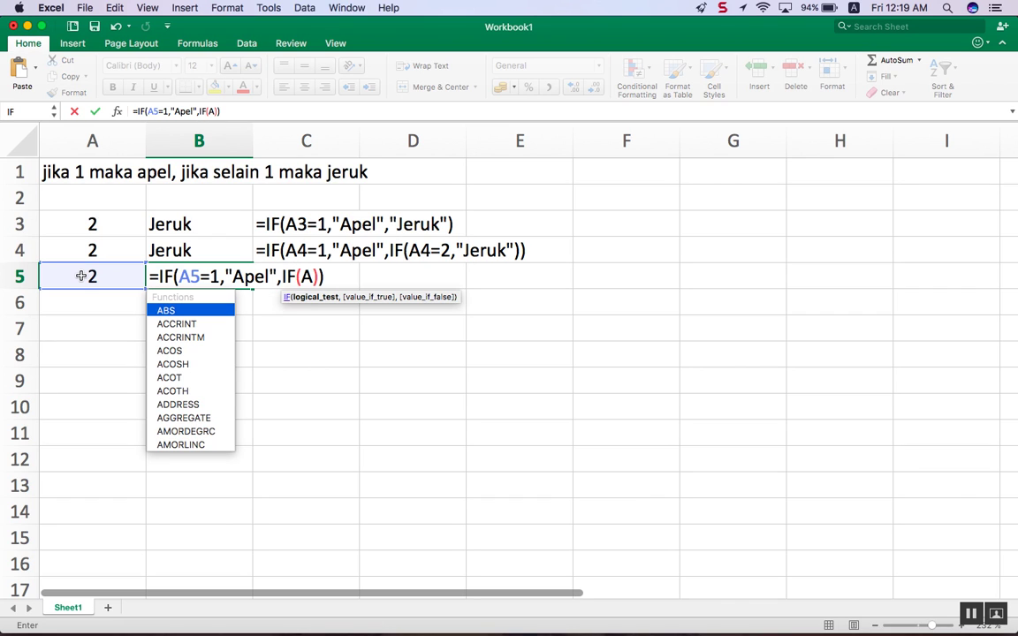
type("5")
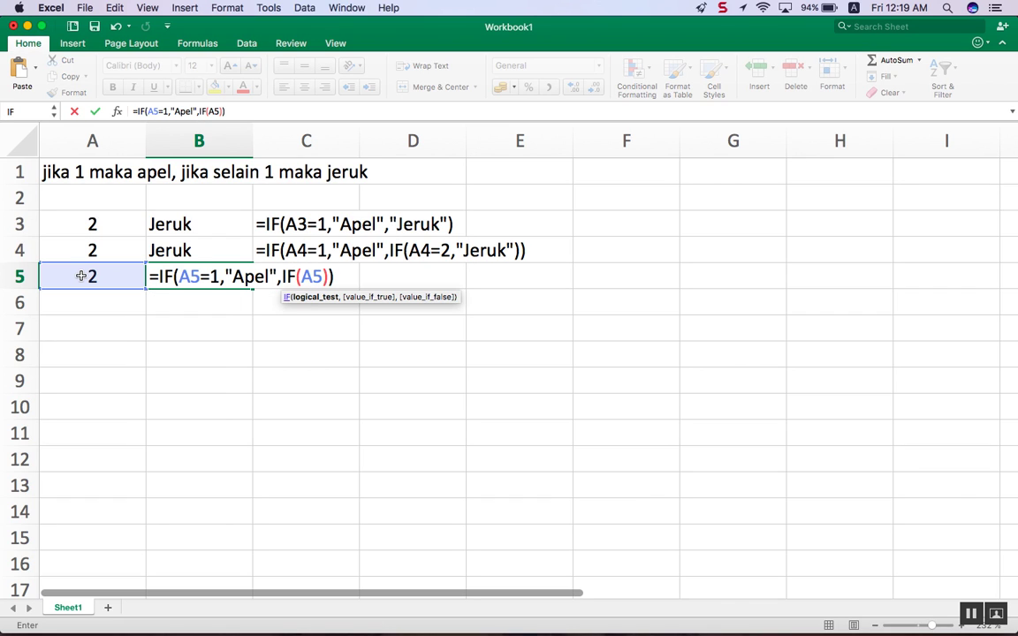
type("=2,\"")
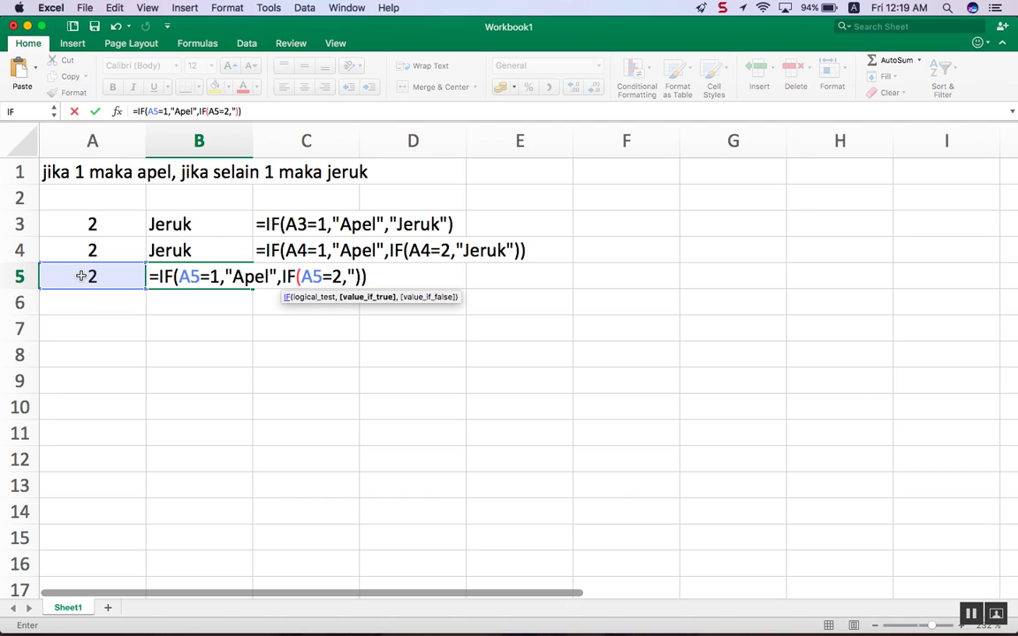
type("Jeruk\"")
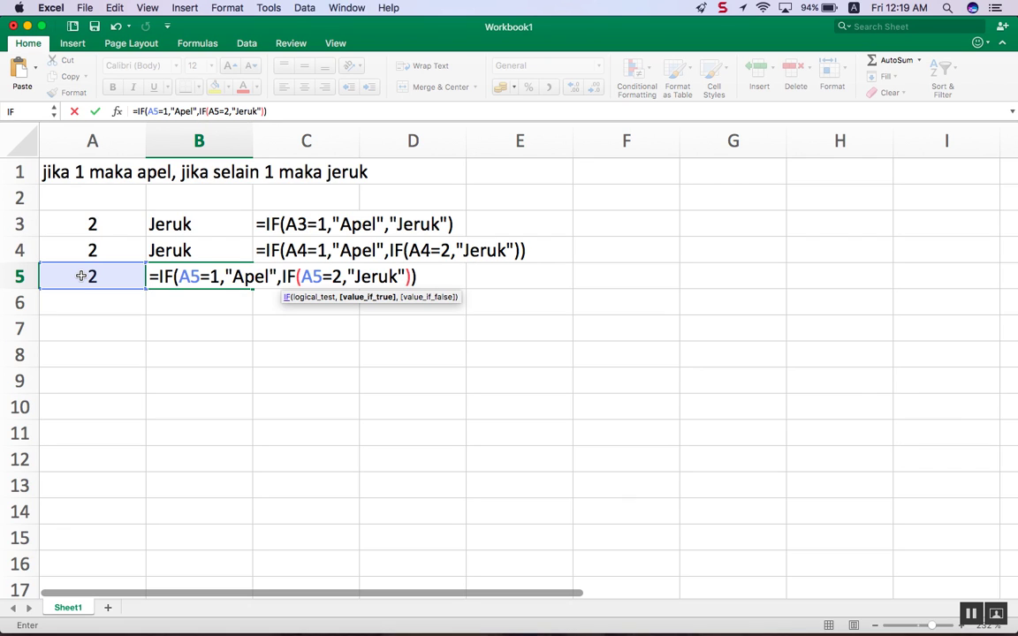
type(",")
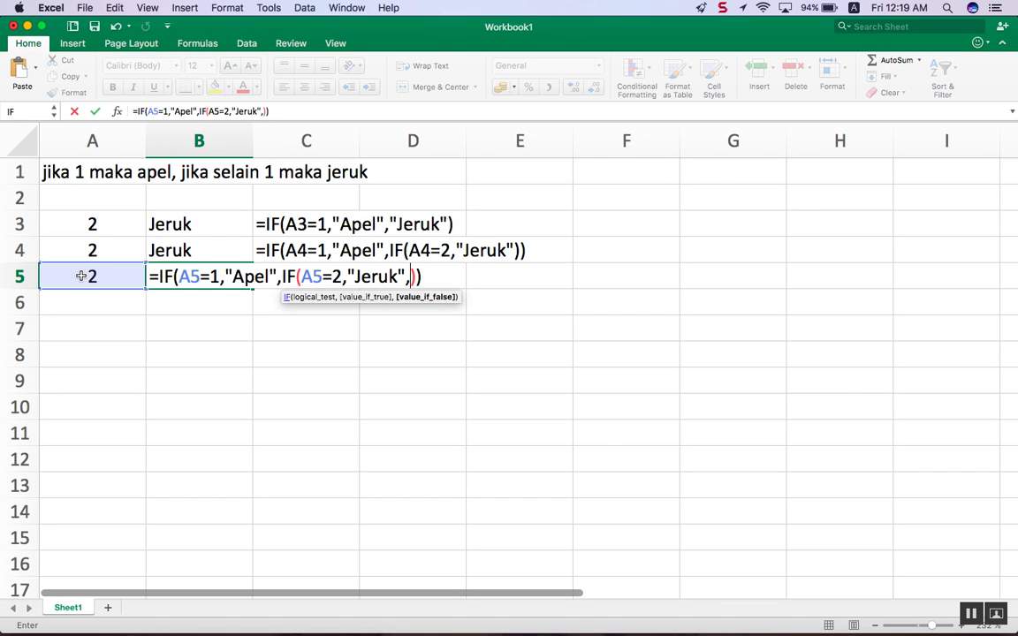
- Give the nested IF in B5 the false value "Tidak Ada Dalam Data" and commit the formula
type("\"")
type("Tidak")
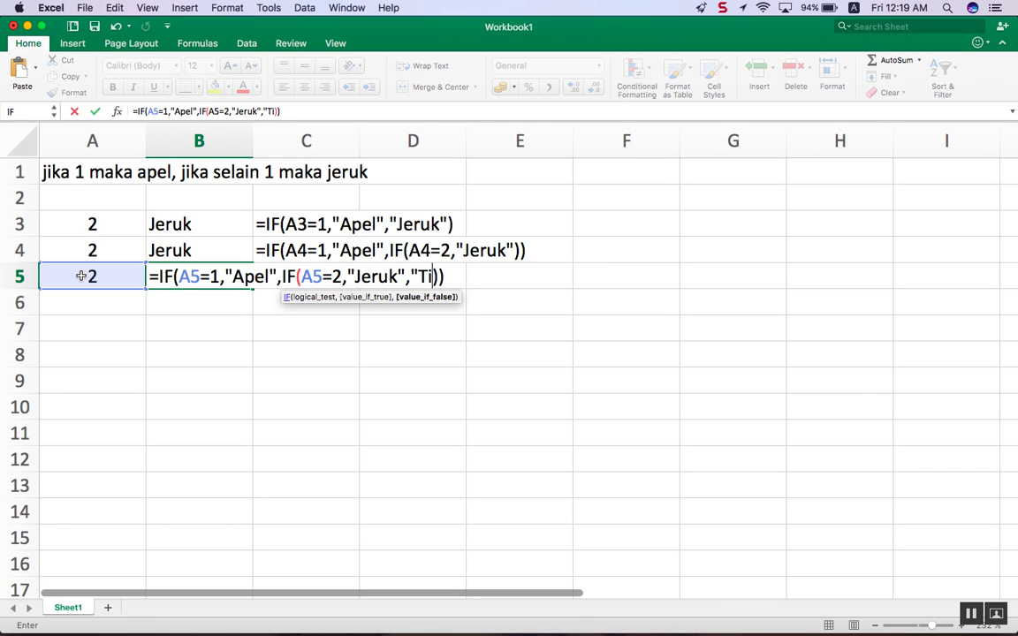
type(" A")
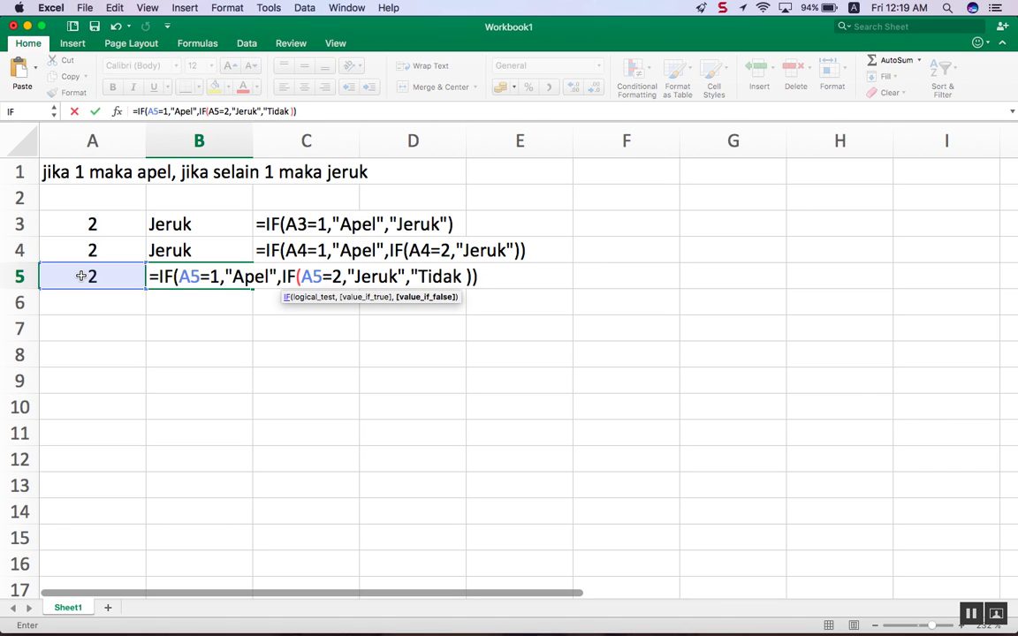
type("da ")
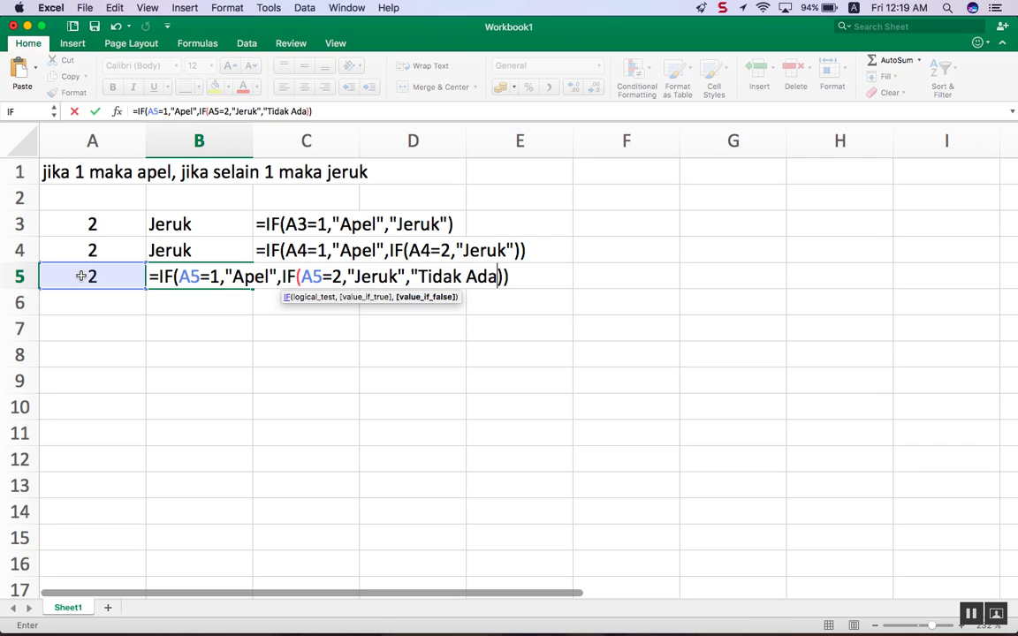
type("Dalam ")
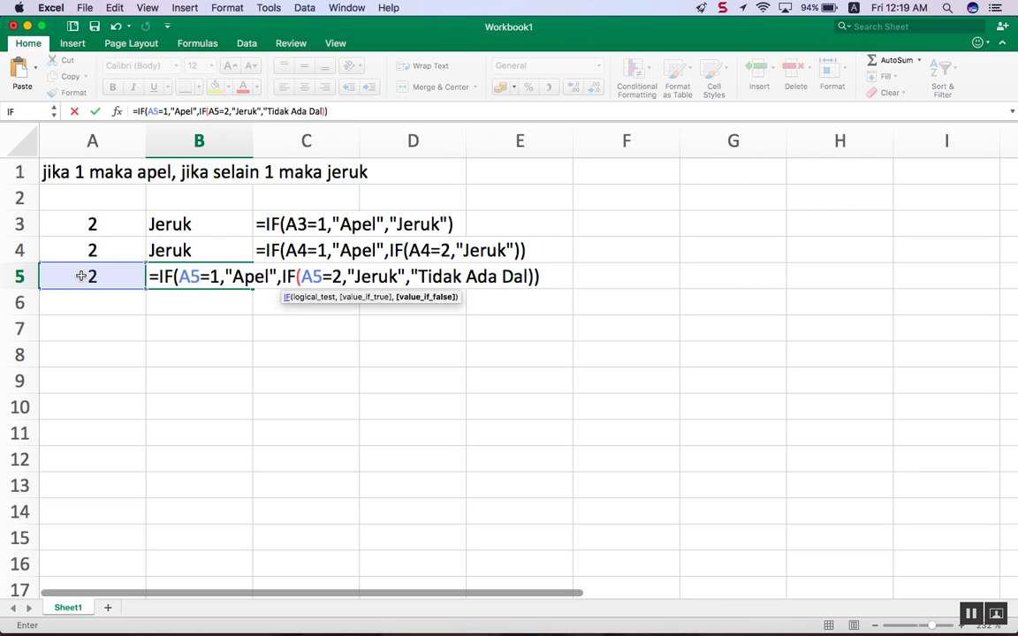
type("Dat")
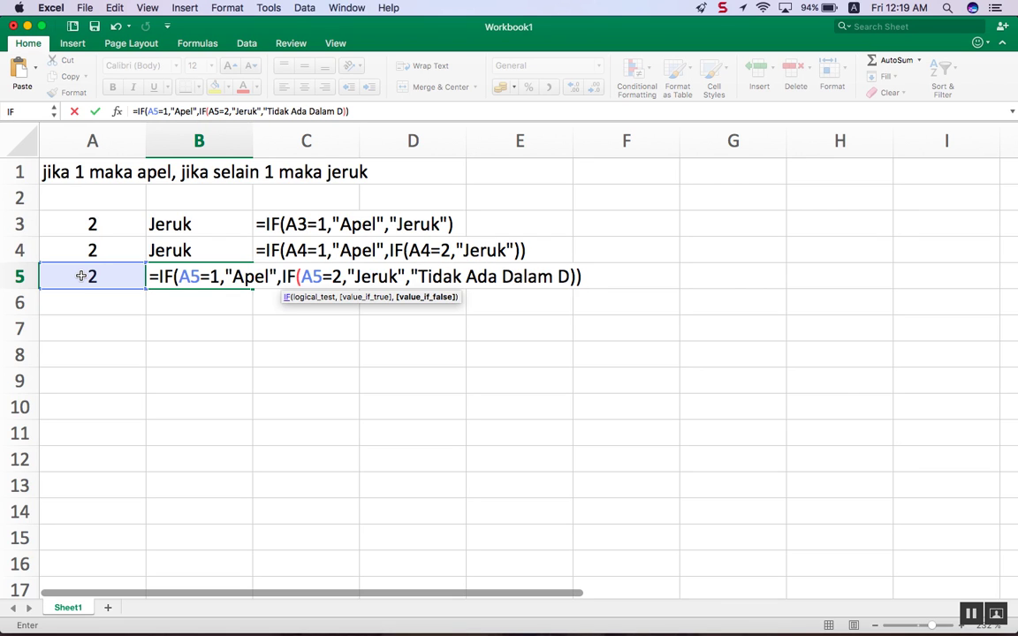
type("a\"")
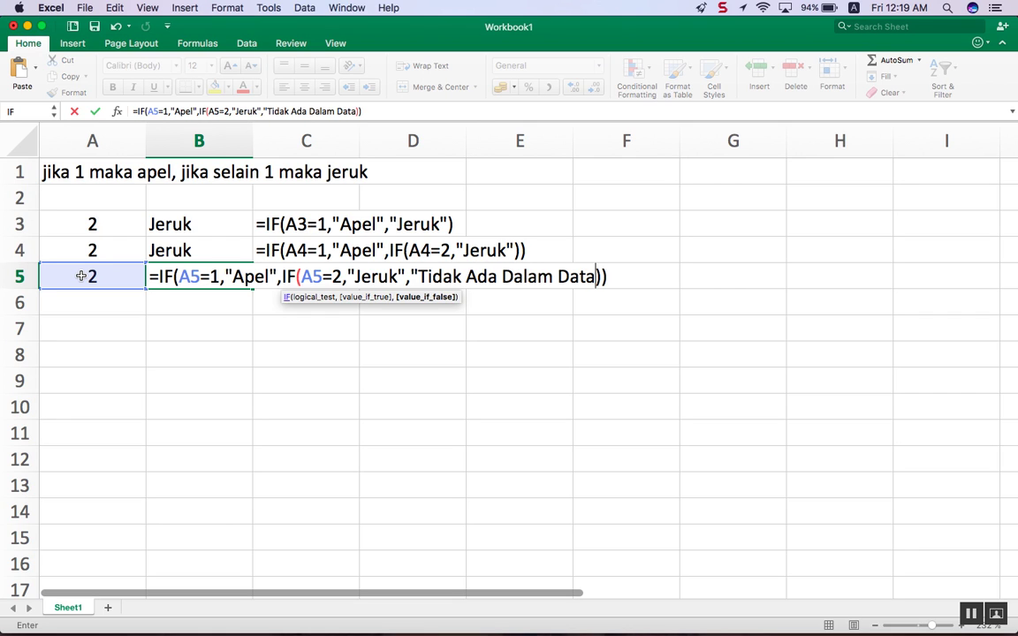
key("Return")
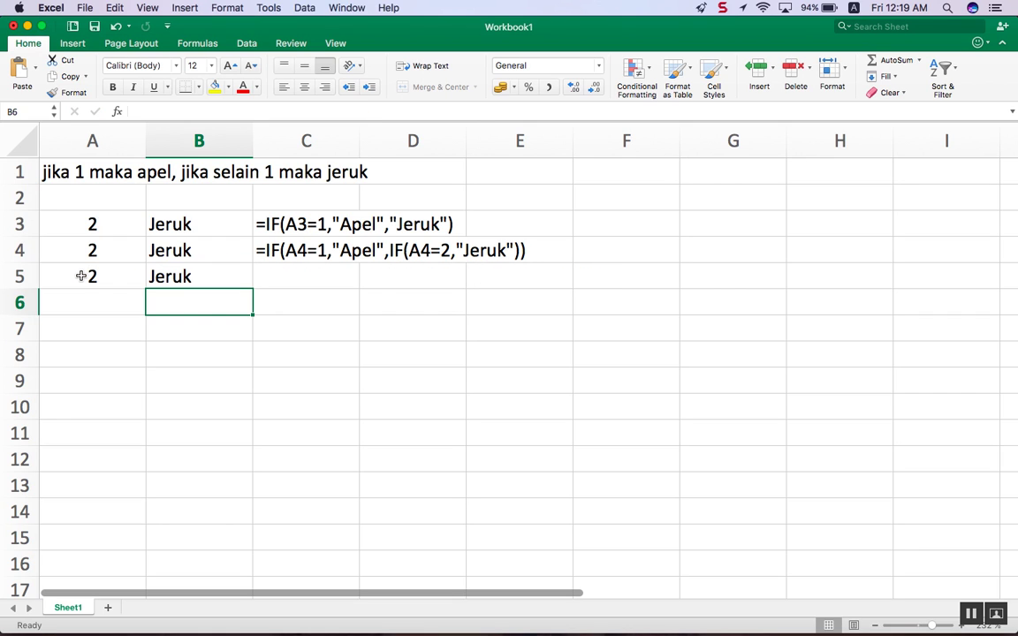
- Copy the full text of the nested IF formula in B5, leaving the cell unedited
key("Up")
key("Up")
key("Up")
key("Down")
key("Down")
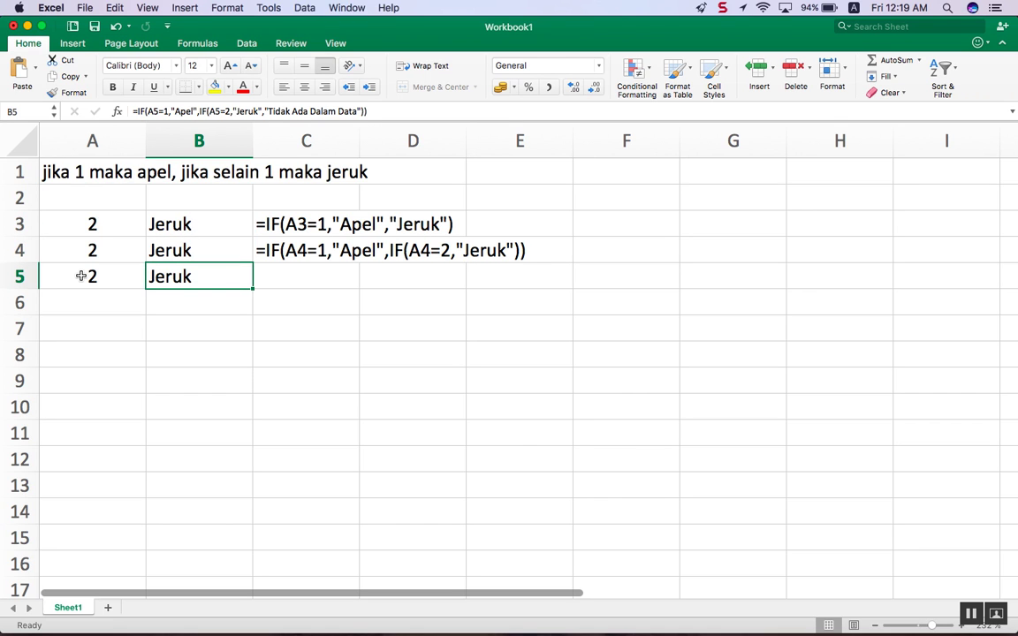
key("XF86MonBrightnessDown")
key("F2")
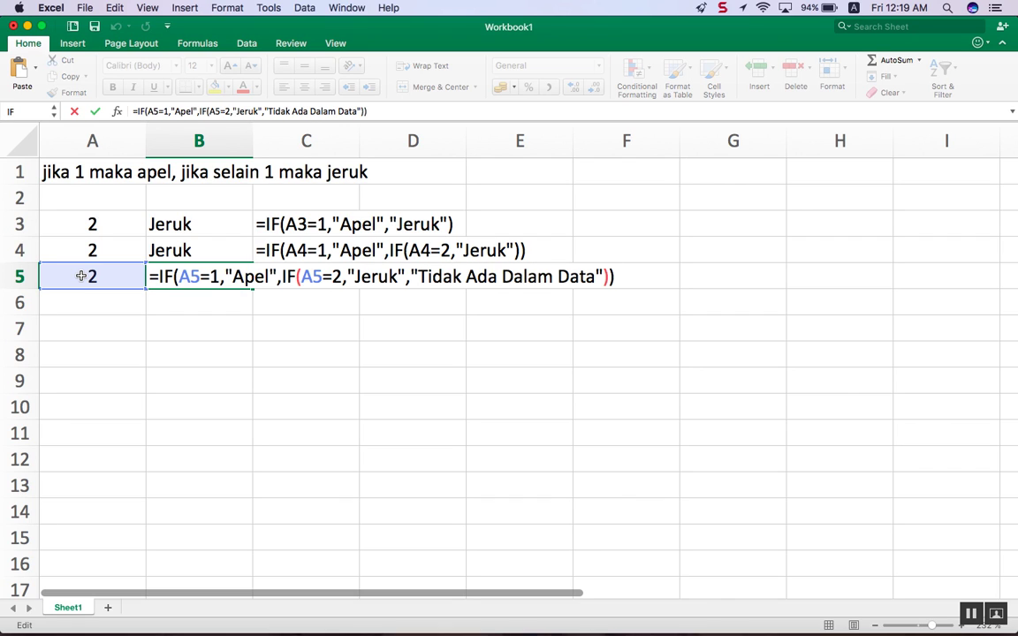
key("alt+shift+Left")
key("alt+shift+Left")
key("alt+shift+Left")
key("alt+shift+Left")
key("alt+shift+Left")
key("alt+shift+Left")
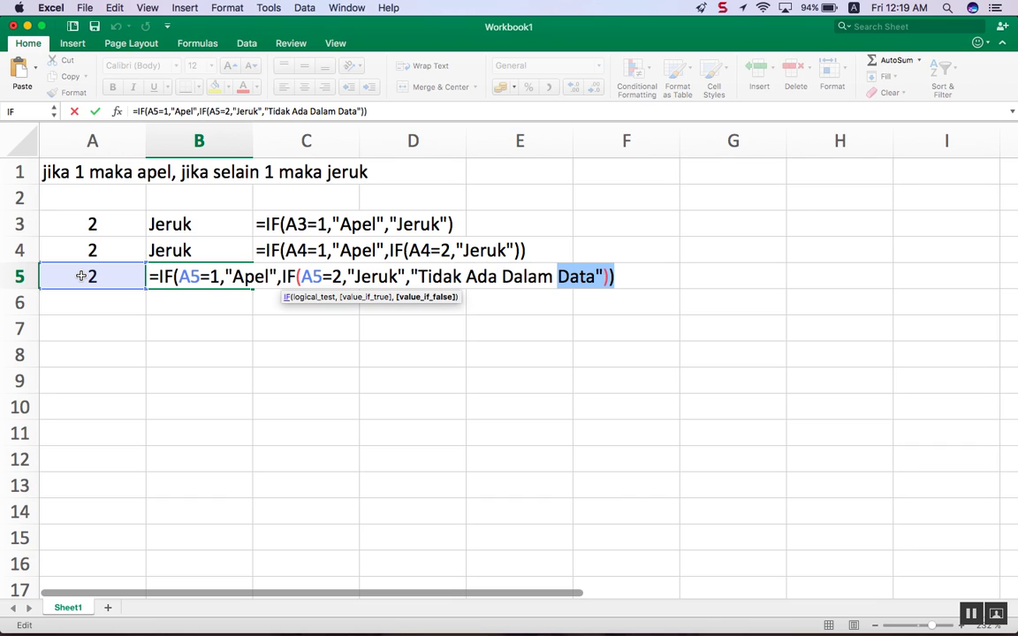
key("alt+shift+Left")
key("alt+shift+Left")
key("alt+shift+Left")
key("alt+shift+Left")
key("alt+shift+Left")
key("alt+shift+Left")
key("alt+shift+Left")
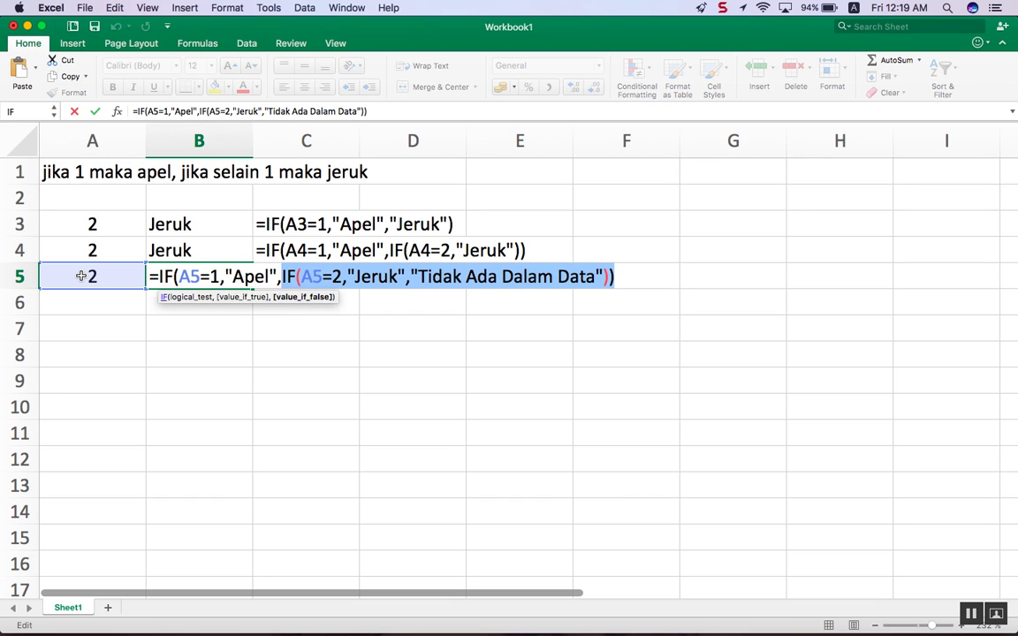
key("alt+shift+Left")
key("super+c")
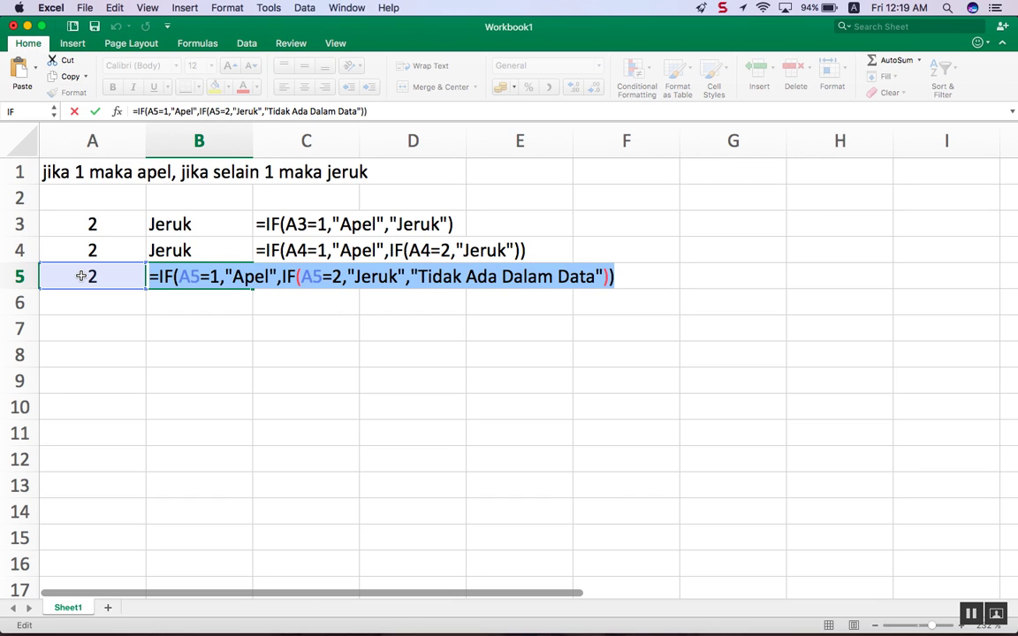
key("Escape")
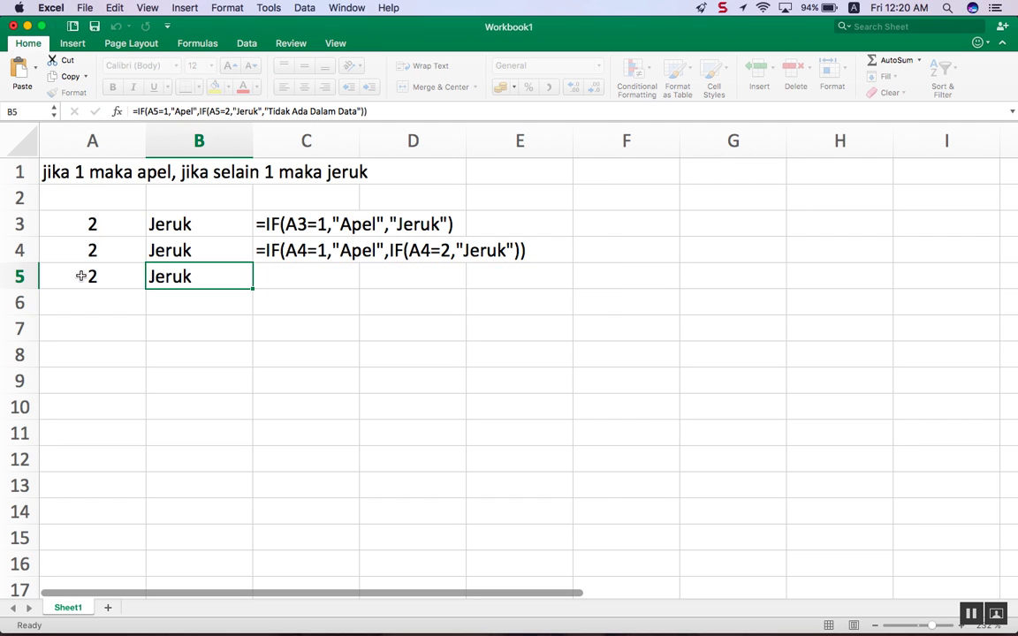
- Place the copied B5 formula in C5 as plain text with a leading apostrophe
key("Right")
type("'")
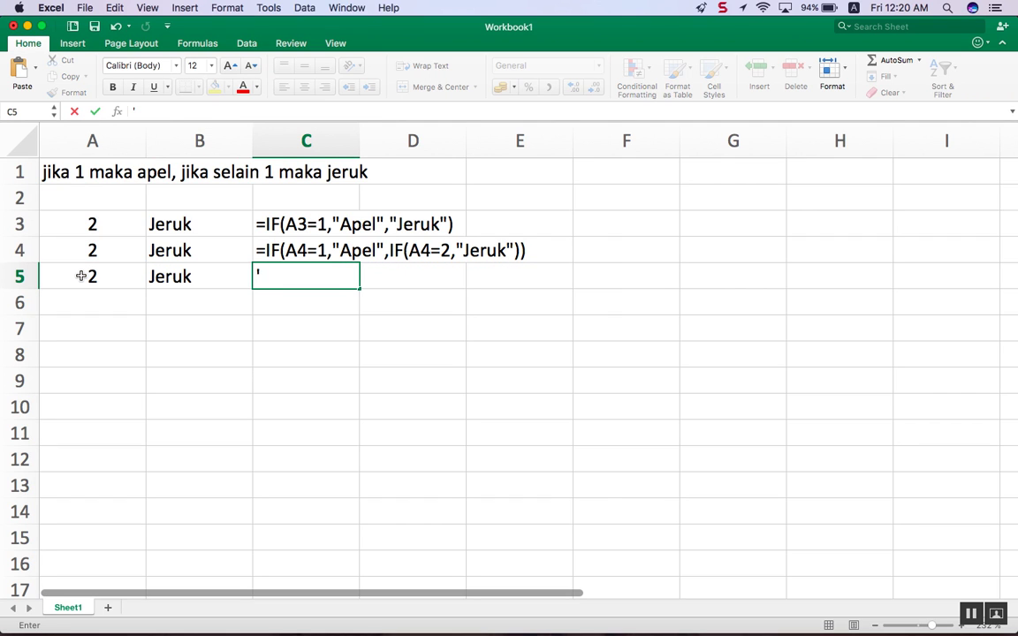
key("super+v")
key("Return")
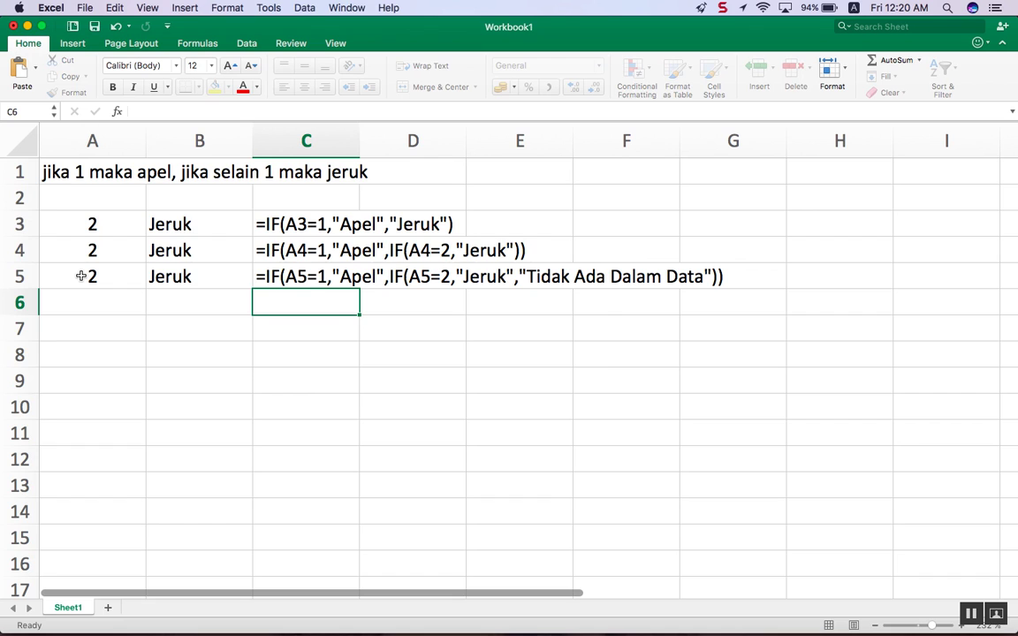
- Compare the three documented IF formulas in C3, C4 and C5
key("Up")
key("Up")
key("Up")
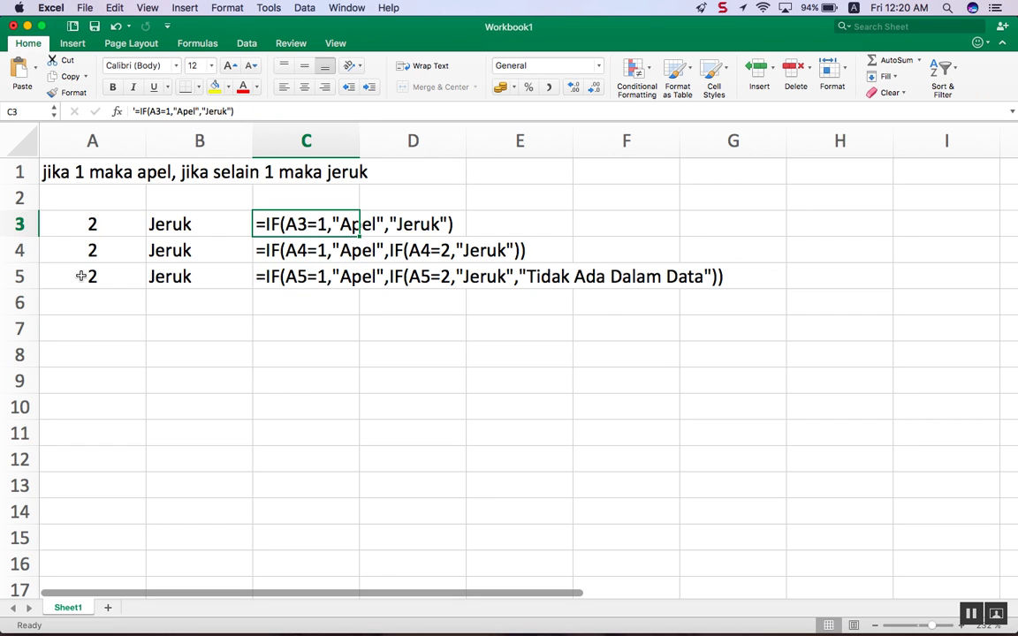
key("Down")
key("Down")
key("Up")
key("Up")
key("Up")
key("Down")
key("Down")
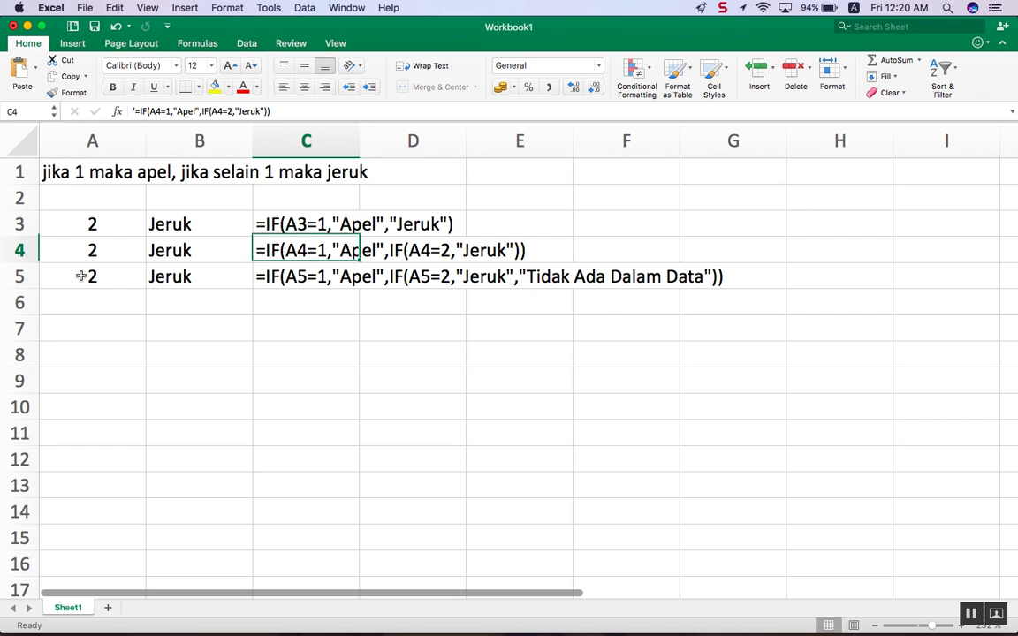
key("Down")
key("Up")
key("Up")
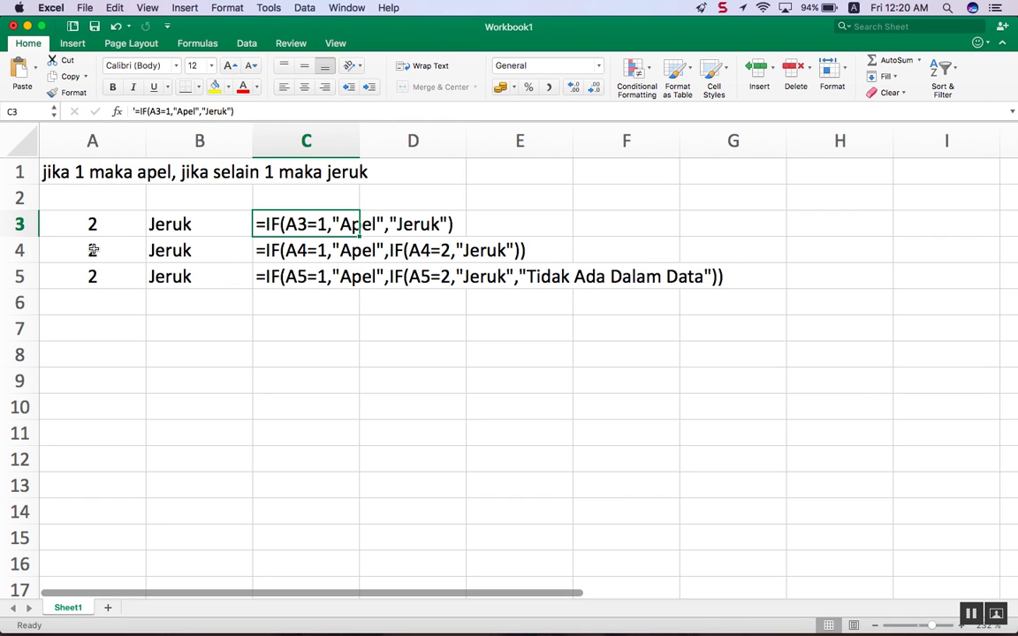
- Set A4 to 3 to test the nested IF formula in B4 with a value outside both conditions
left_click(93, 250)
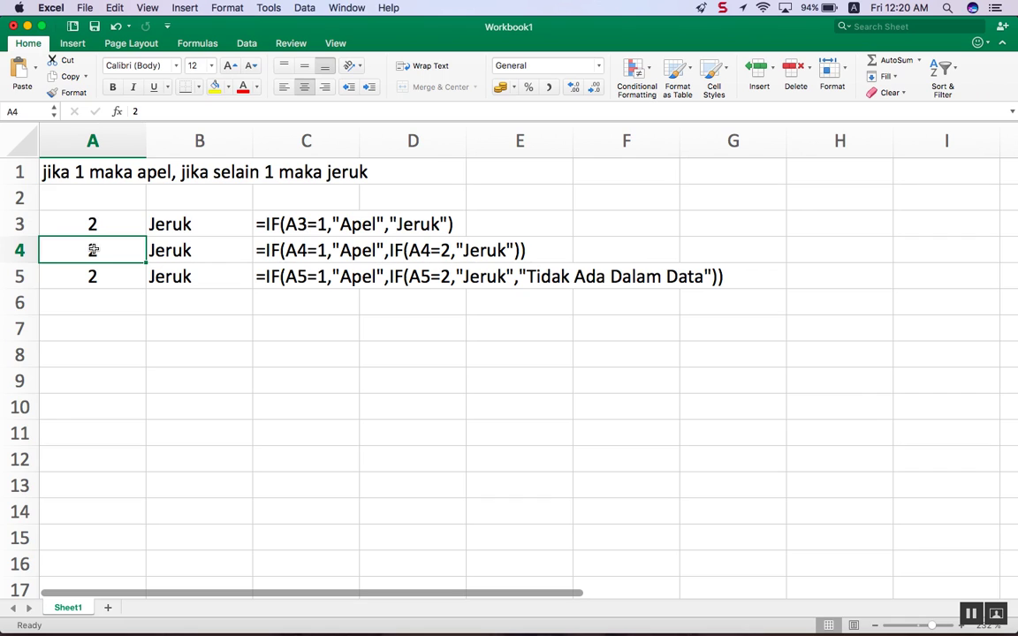
type("3")
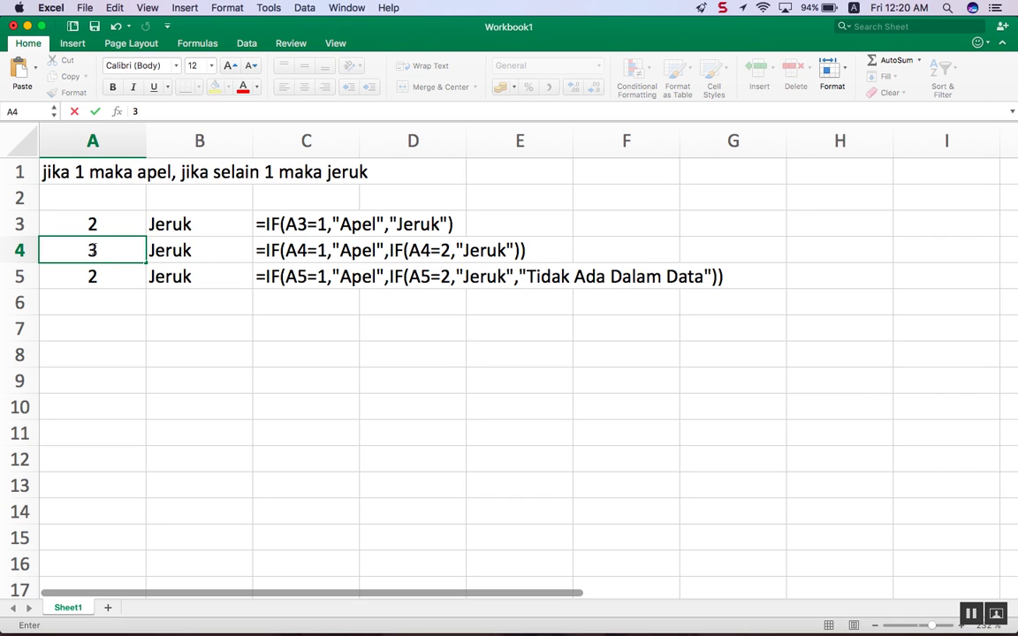
key("Return")
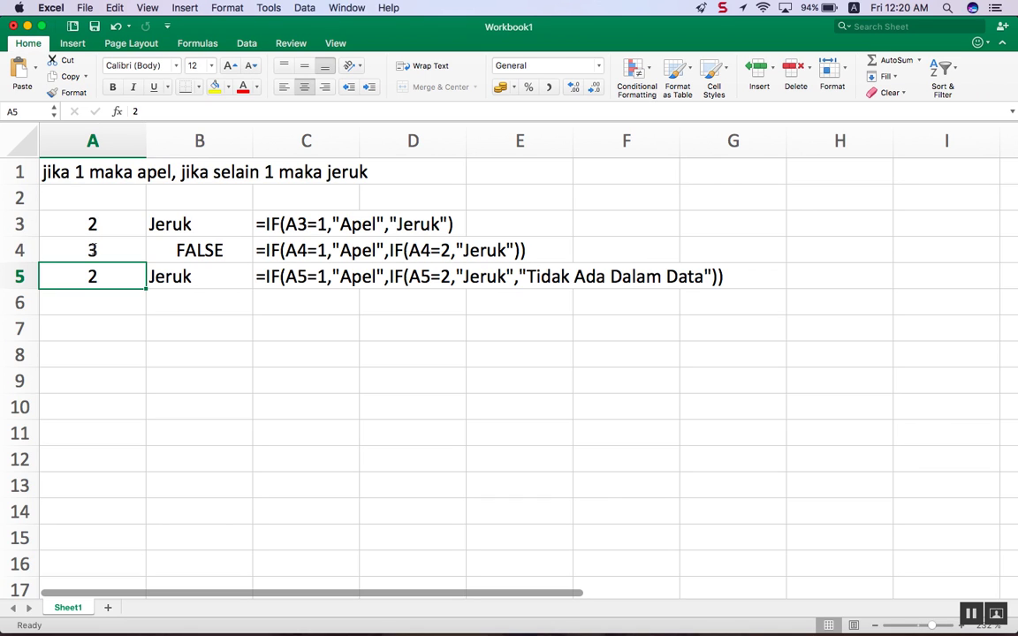
left_click(275, 279)
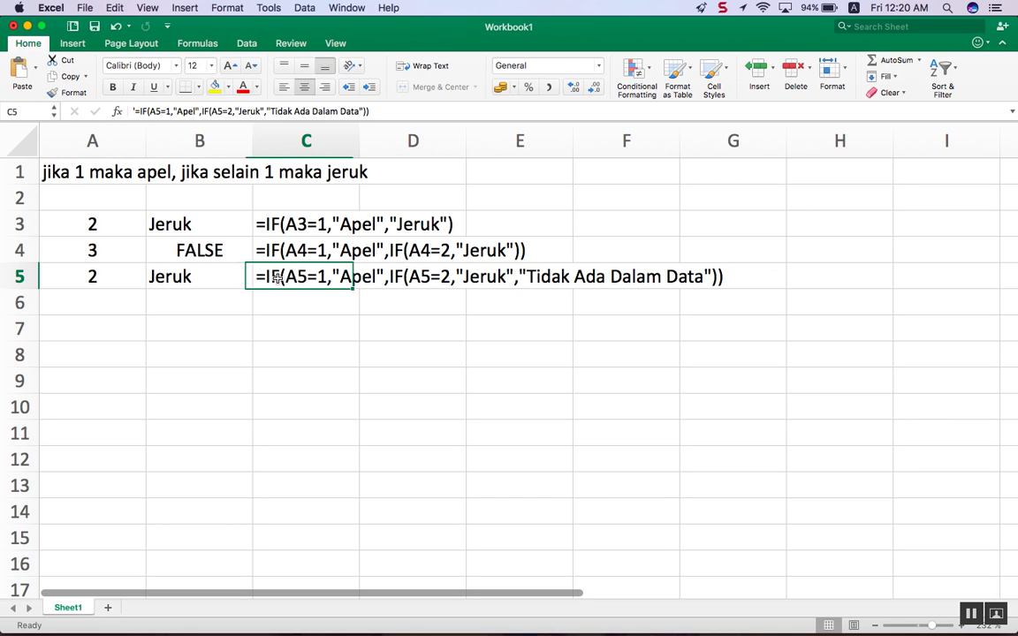
left_click(275, 374)
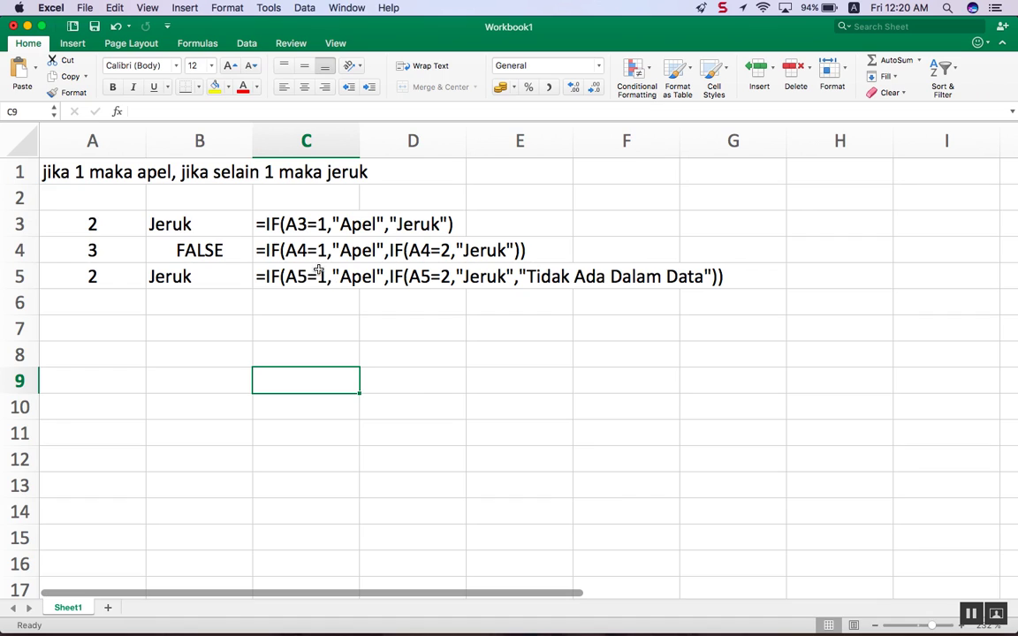
- Set A5 to 3 to test the formula in B5, and widen column B to about 21.83 so its text fits
left_click(93, 279)
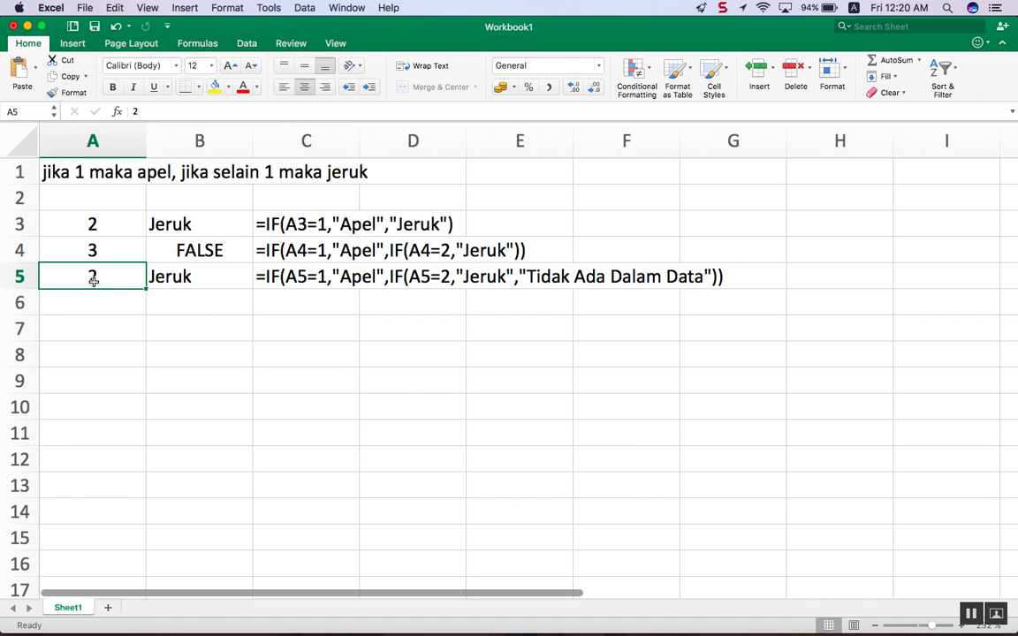
type("3")
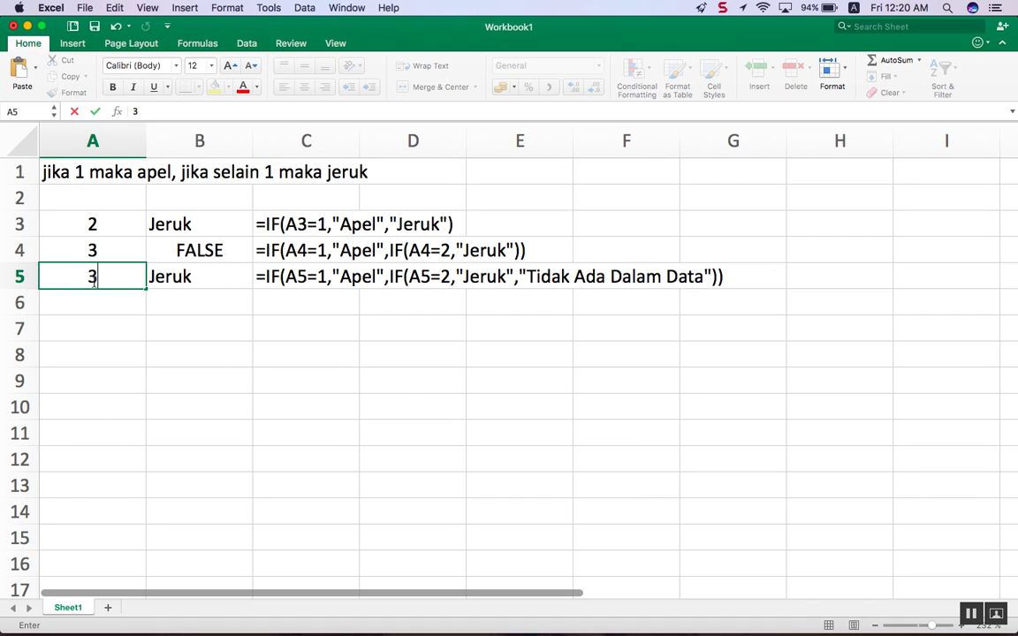
key("Return")
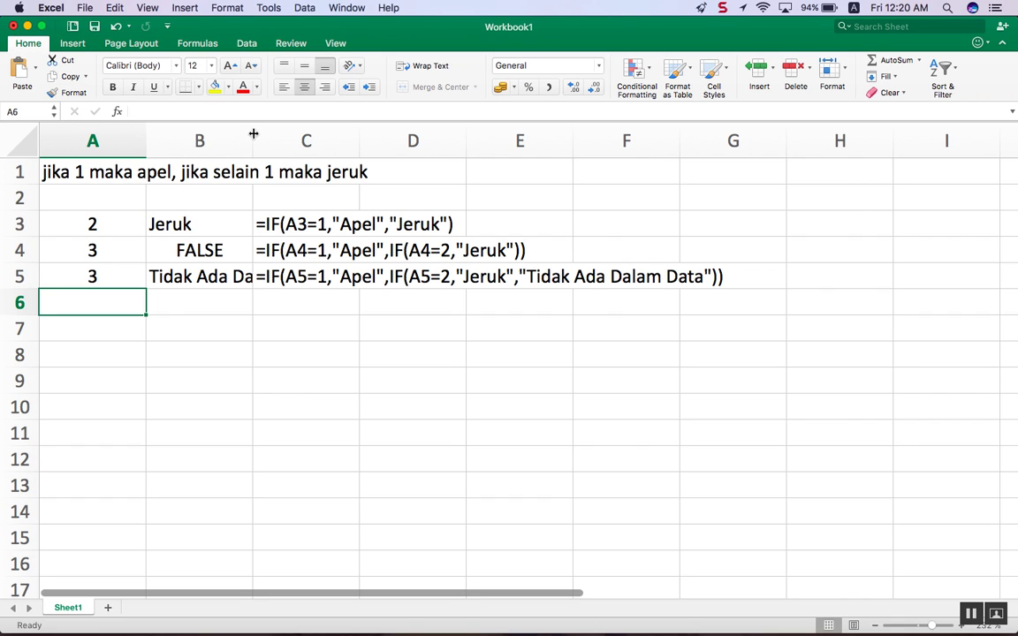
left_click_drag(254, 135, 372, 138)
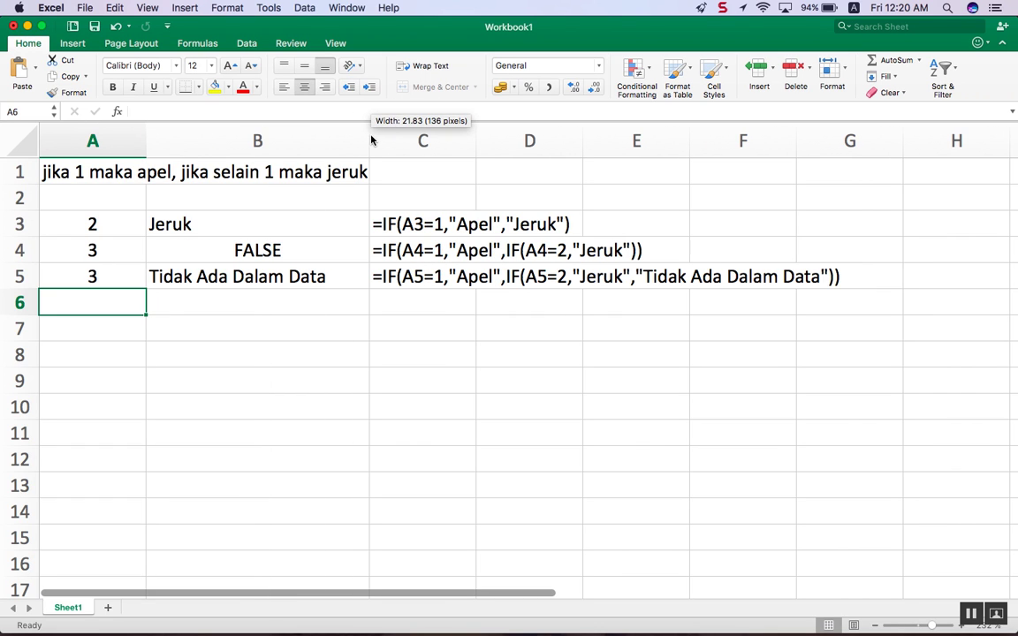
- Set A5 to 4 to test the formula in B5 with another value outside both conditions
left_click(89, 277)
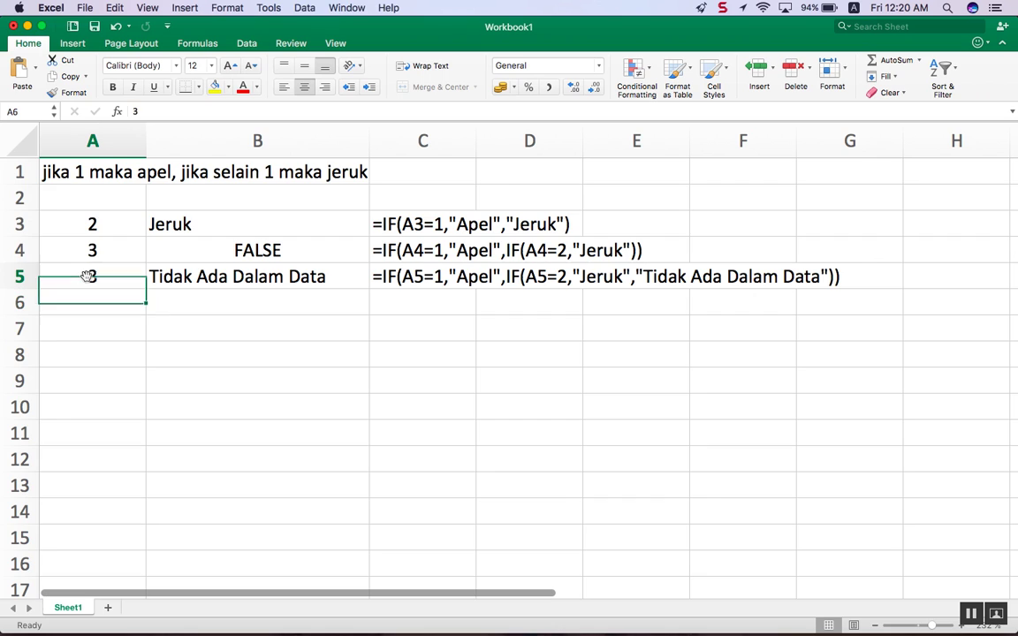
type("4")
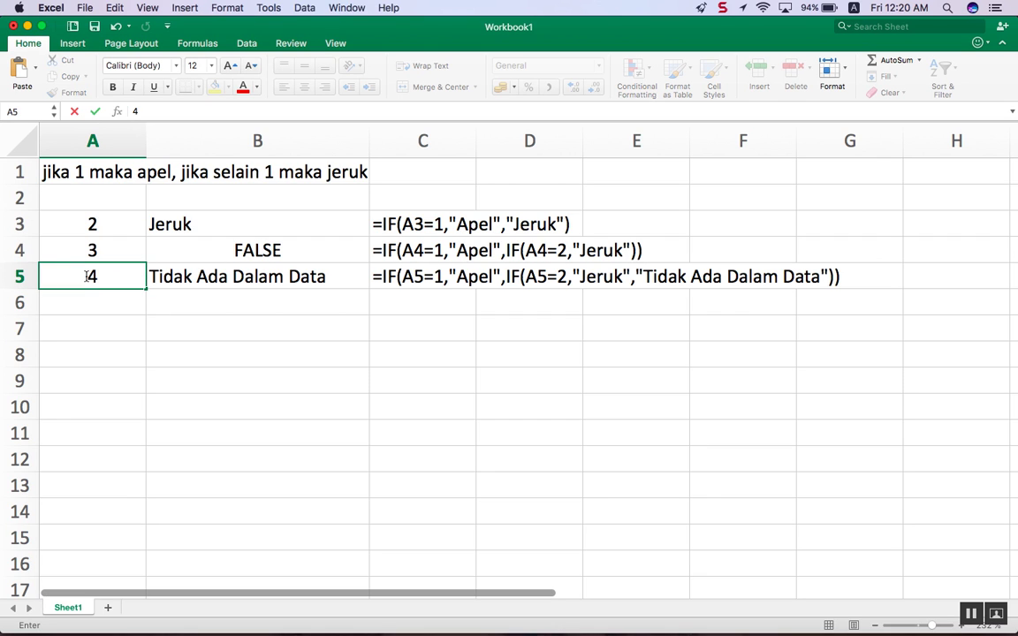
key("Return")
key("Up")
key("Up")
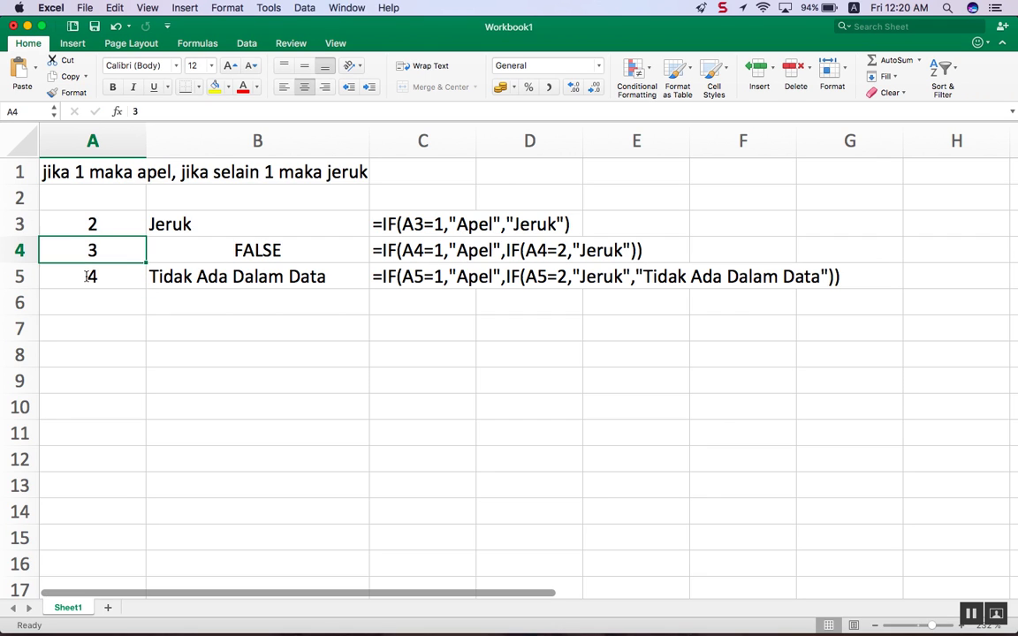
- Set A5 to 1 to test the first condition of the nested IF formula in B5
key("Down")
key("Down")
key("Up")
type("1")
key("Return")
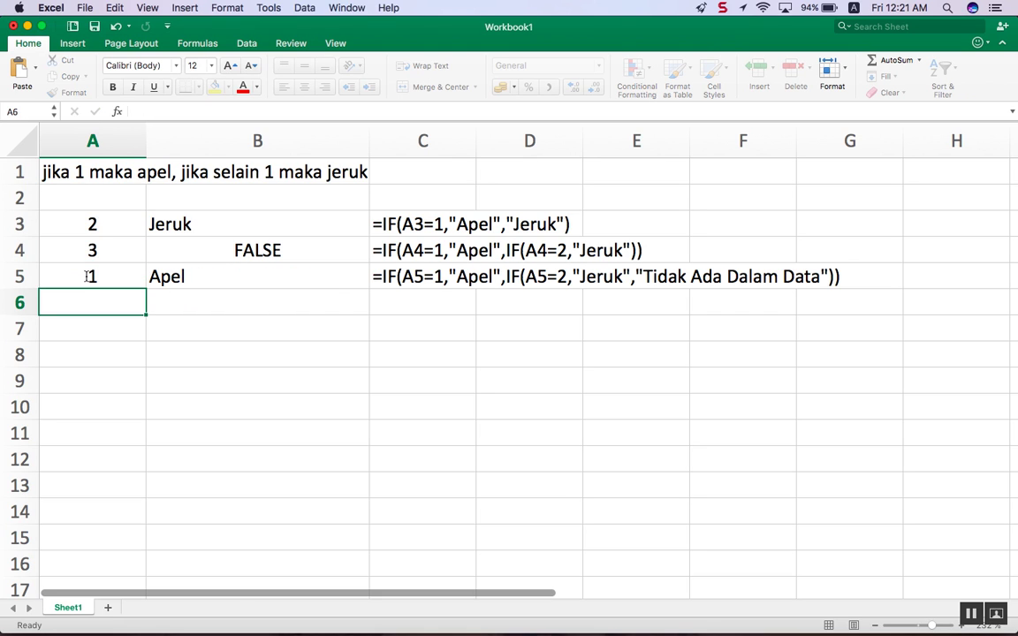
- Test both conditions of the nested IF formula in B4 by setting A4 to 1, followed by 2
key("Up")
key("Up")
type("1")
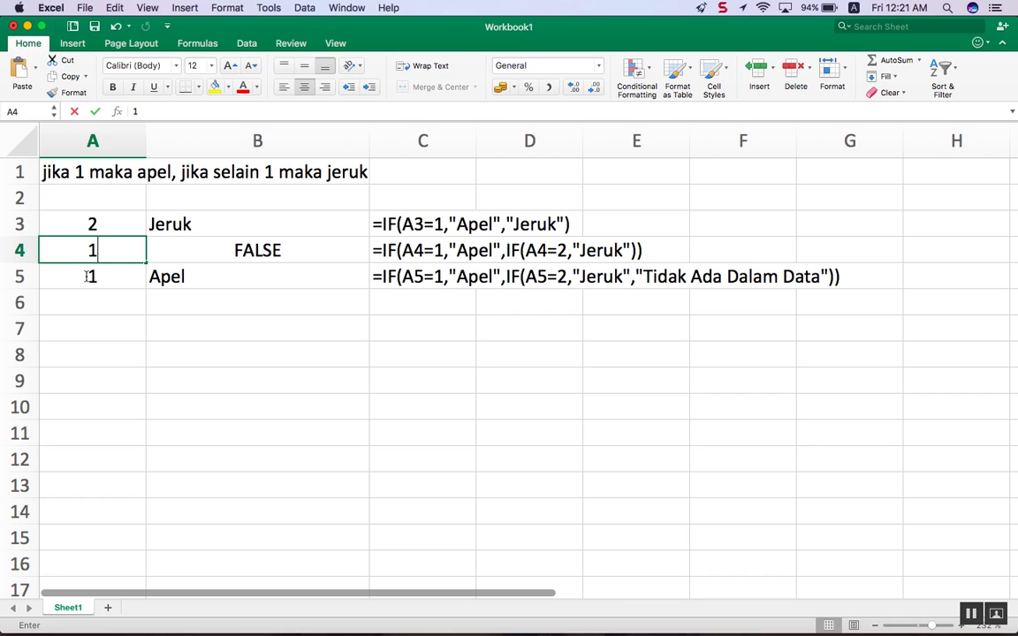
key("Return")
key("Up")
type("2")
key("Return")
- Set A3 to 3 to test the single IF formula in B3 with a value other than 1
key("Up")
key("Up")
type("3")
key("Return")
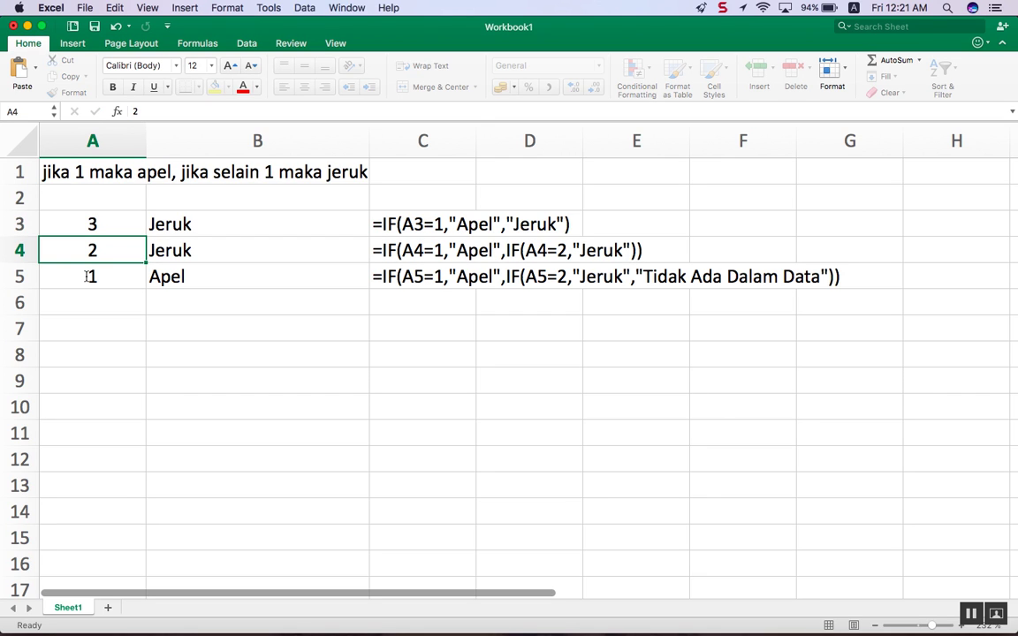
- Check the formula documented in C3 and set A3 to 1 to test its true condition in B3
key("Up")
key("Right")
key("Right")
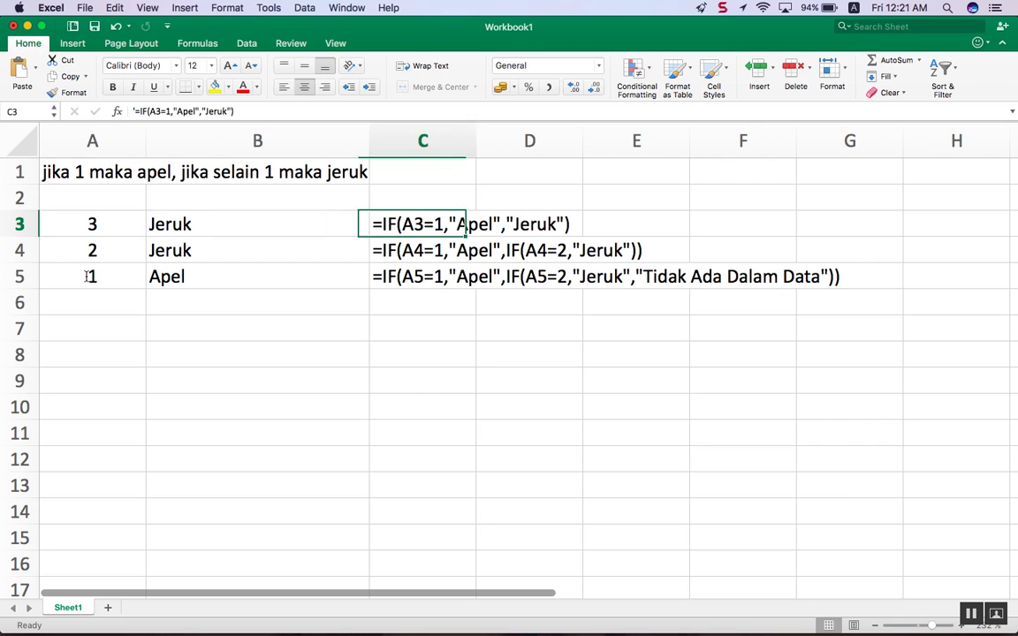
key("Right")
key("Left")
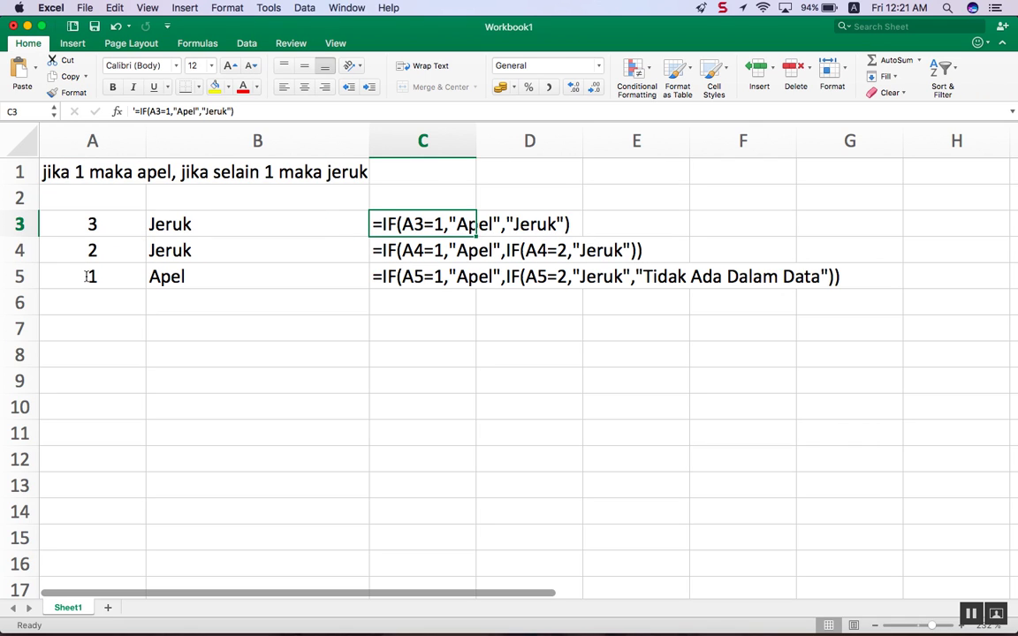
key("Left")
key("Left")
key("Right")
key("Left")
type("1'")
key("Return")
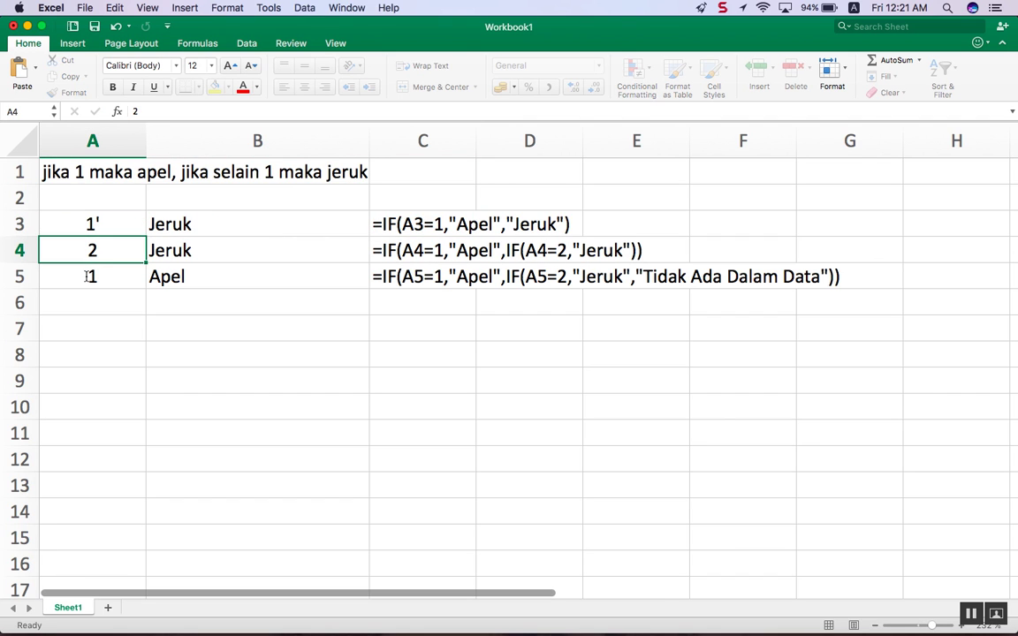
key("Up")
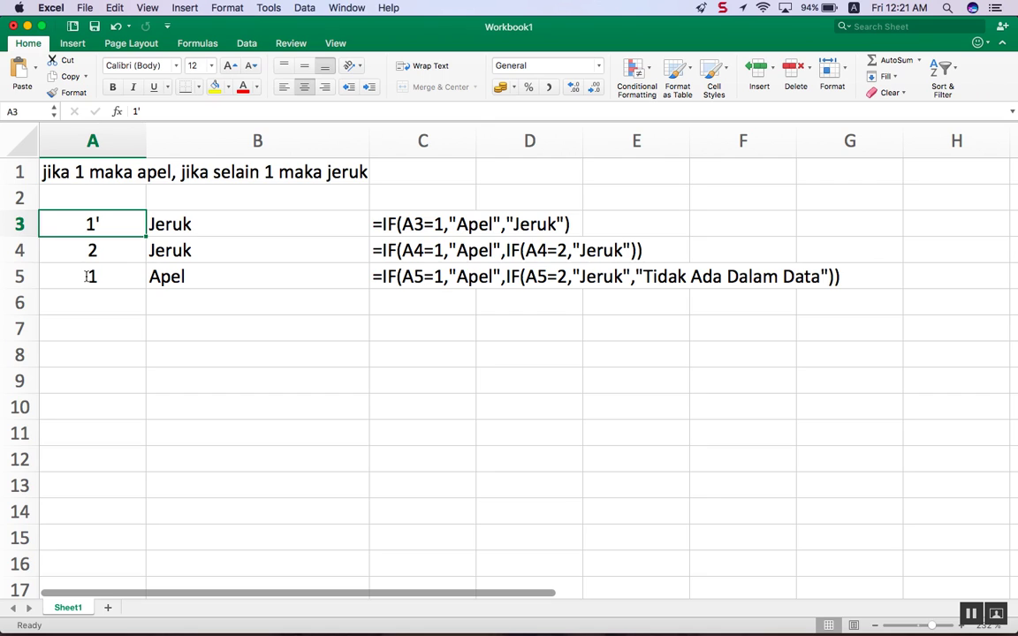
type("1")
key("Return")
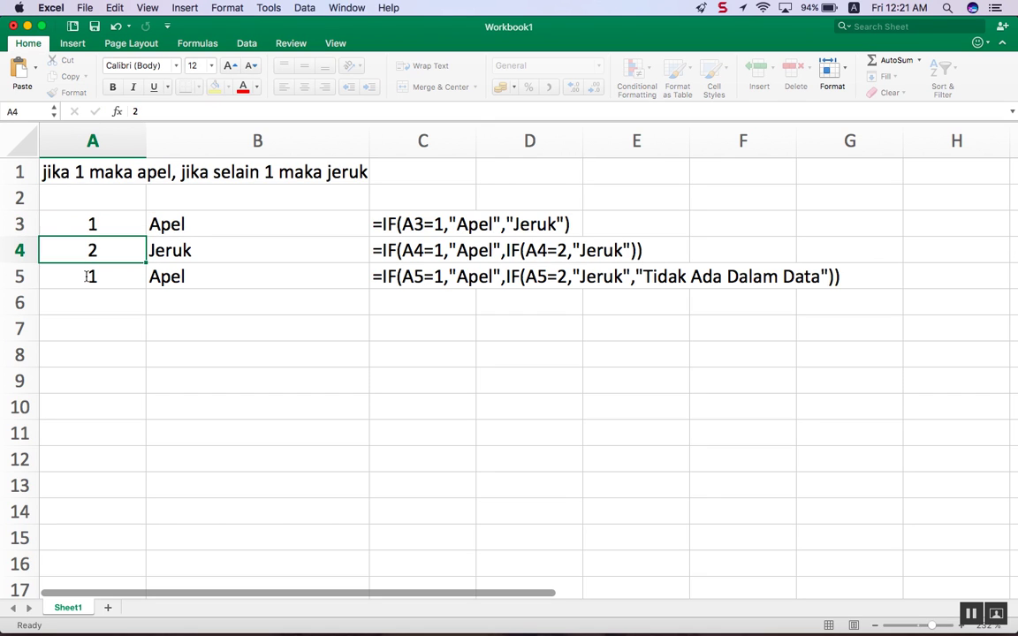
- Examine the documented IF formulas in C3, C4 and C5 against their input values in A3, A4 and A5
left_click(416, 222)
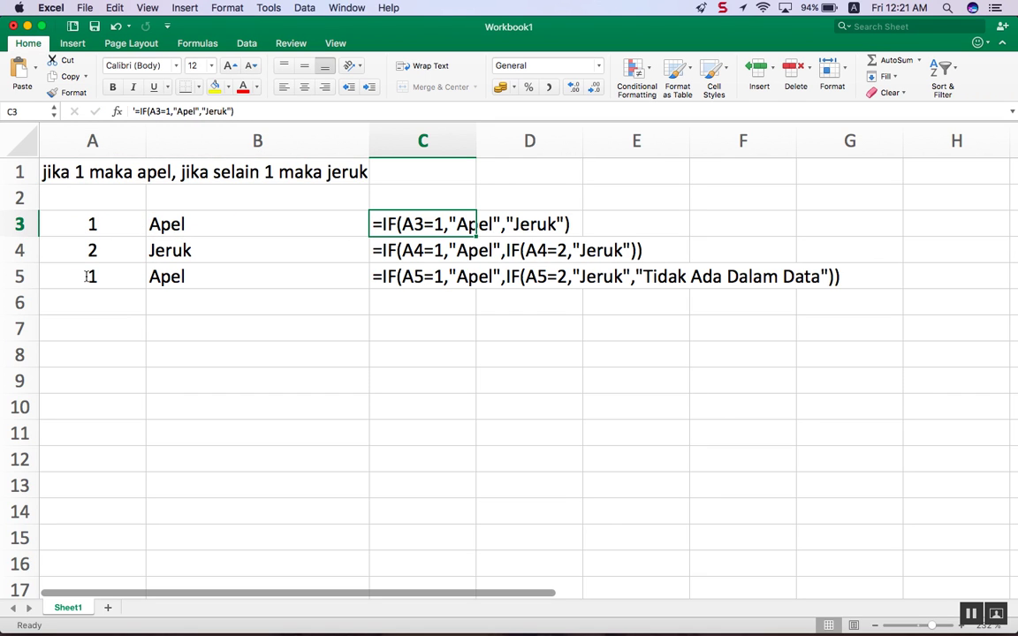
key("Left")
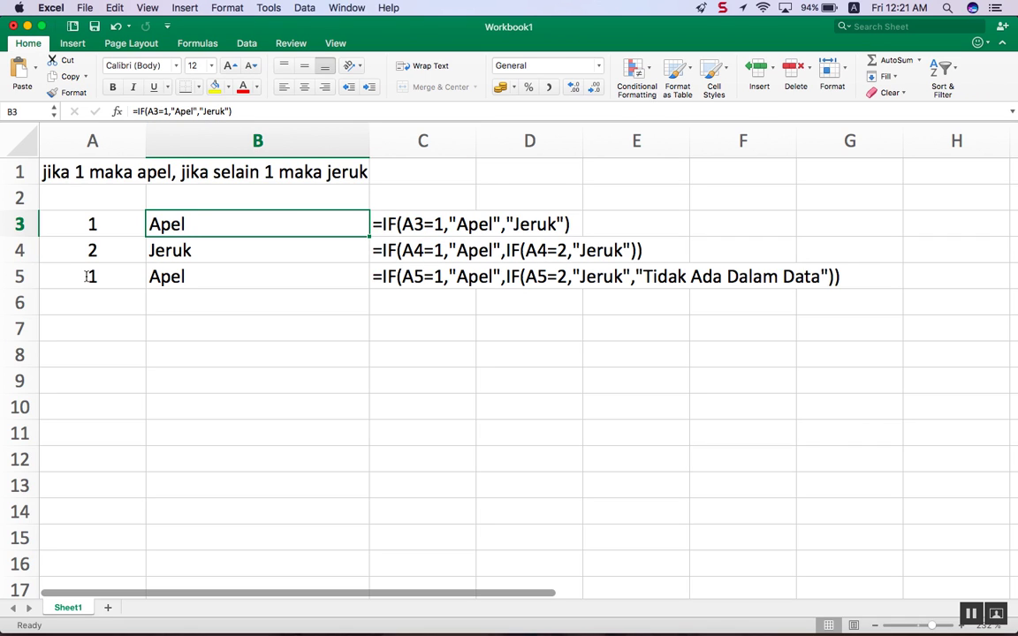
left_click(104, 221)
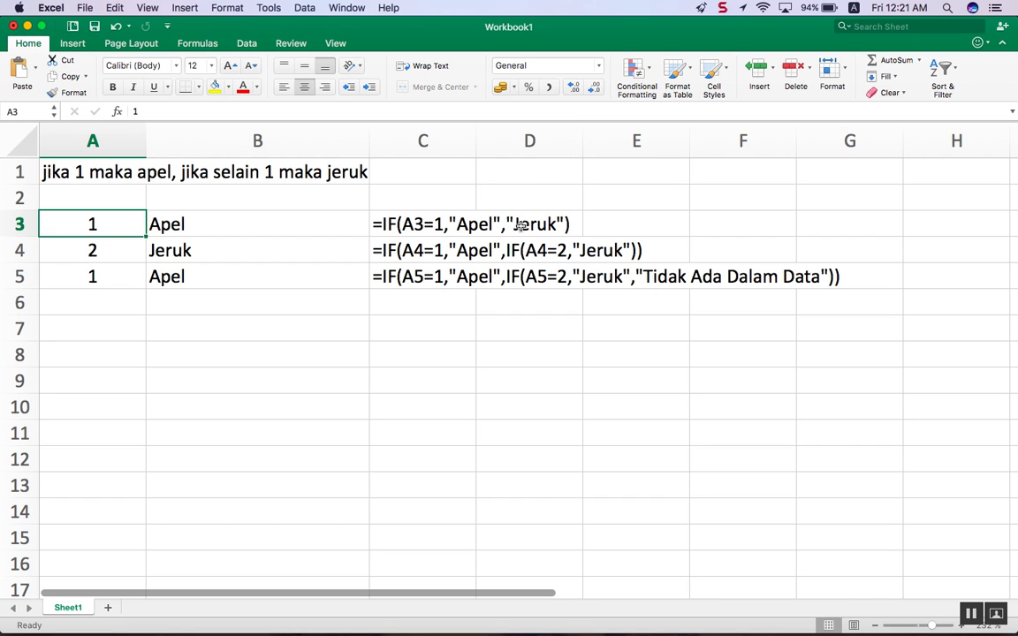
left_click(419, 251)
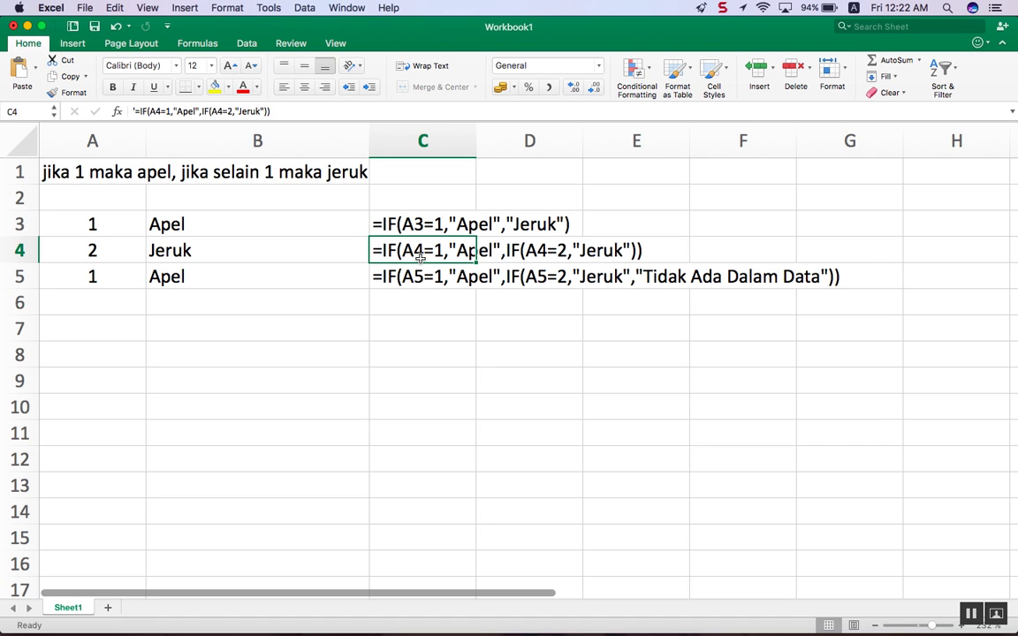
left_click(106, 243)
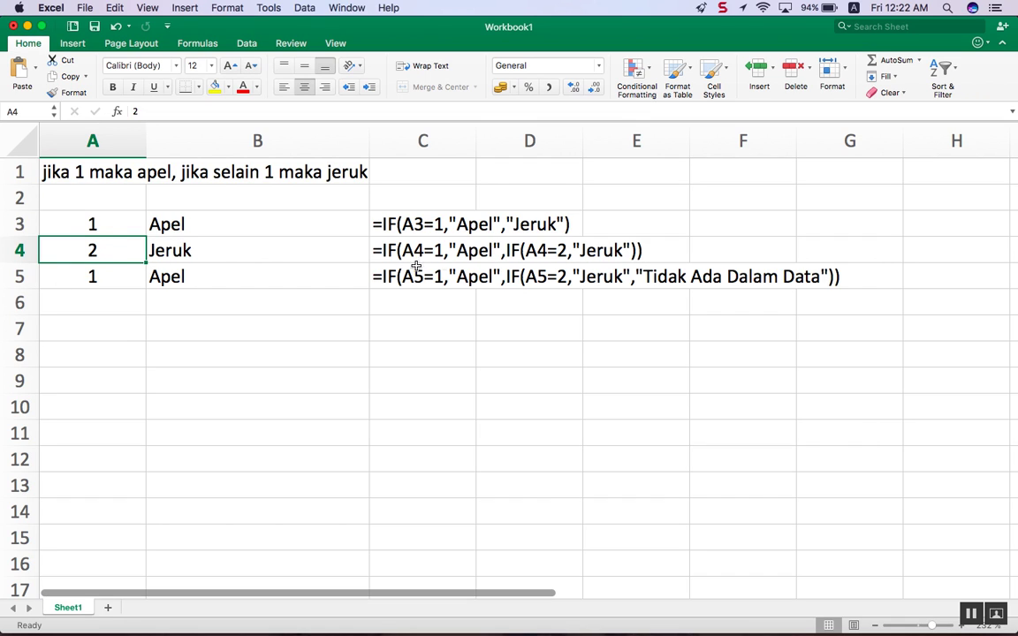
left_click(480, 253)
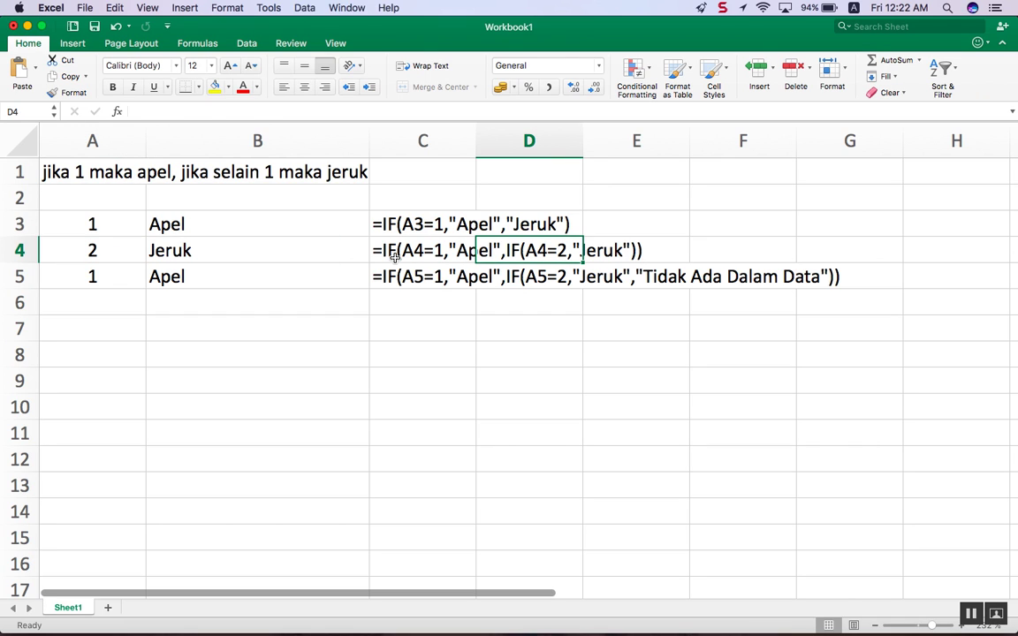
left_click(408, 253)
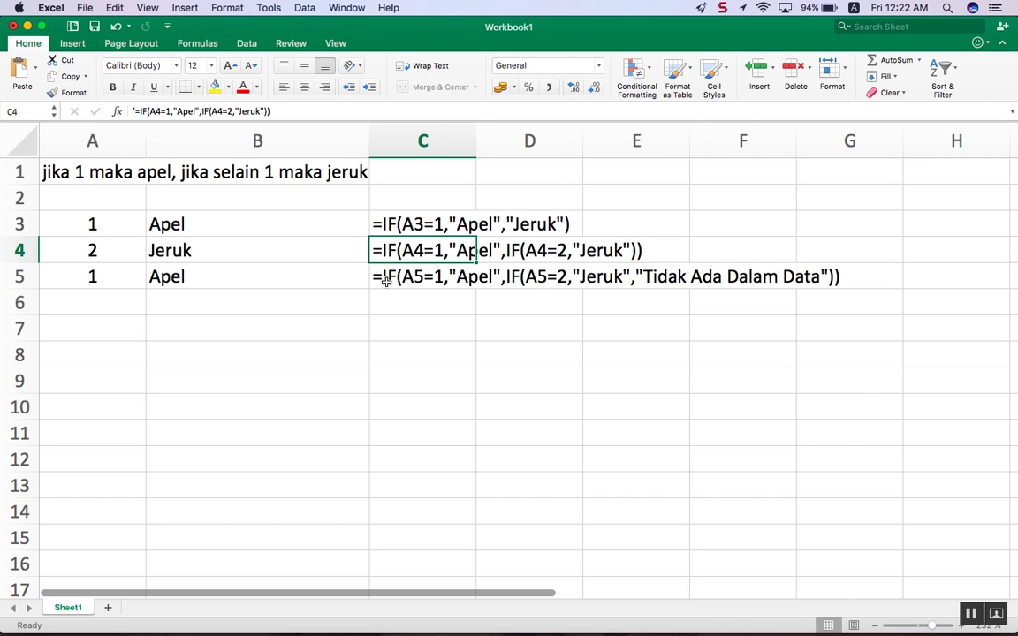
left_click(437, 279)
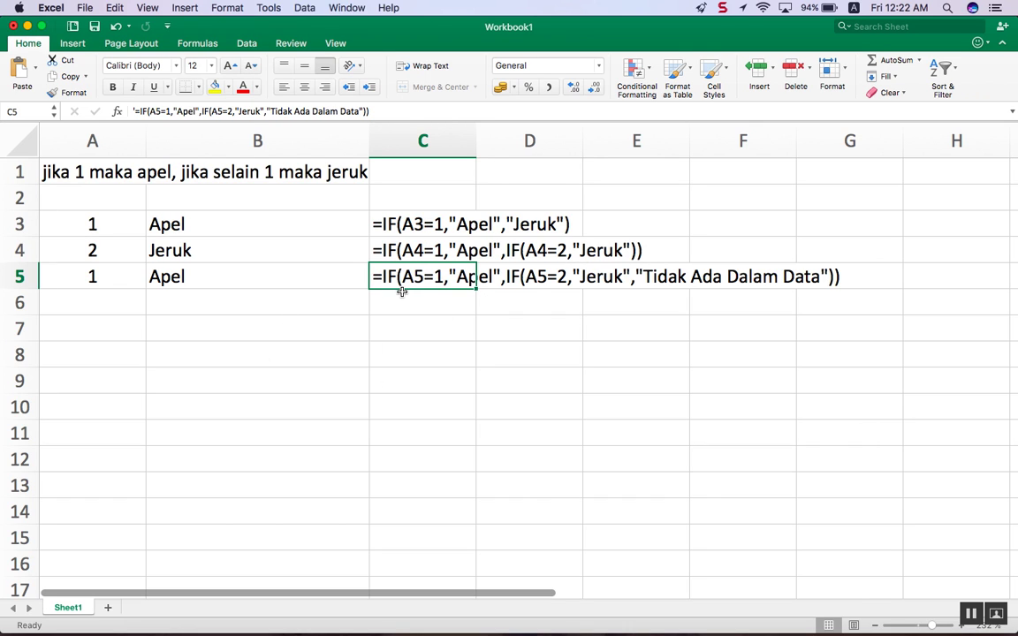
left_click(84, 280)
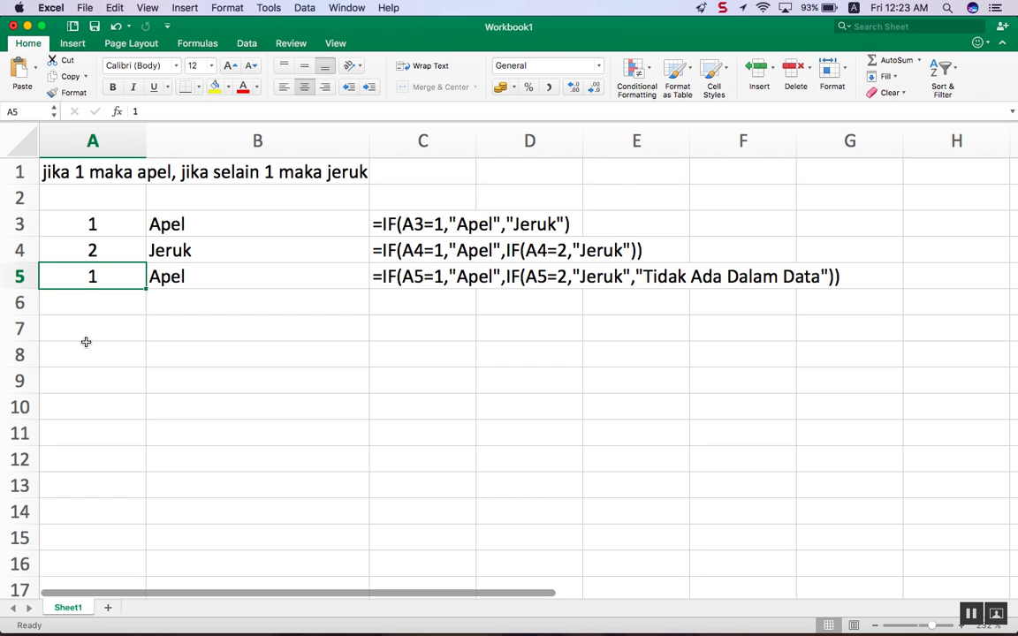
- Set A5 to 3 to test the "Tidak Ada Dalam Data" branch of the formula in B5
left_click(100, 307)
left_click(104, 278)
type("3")
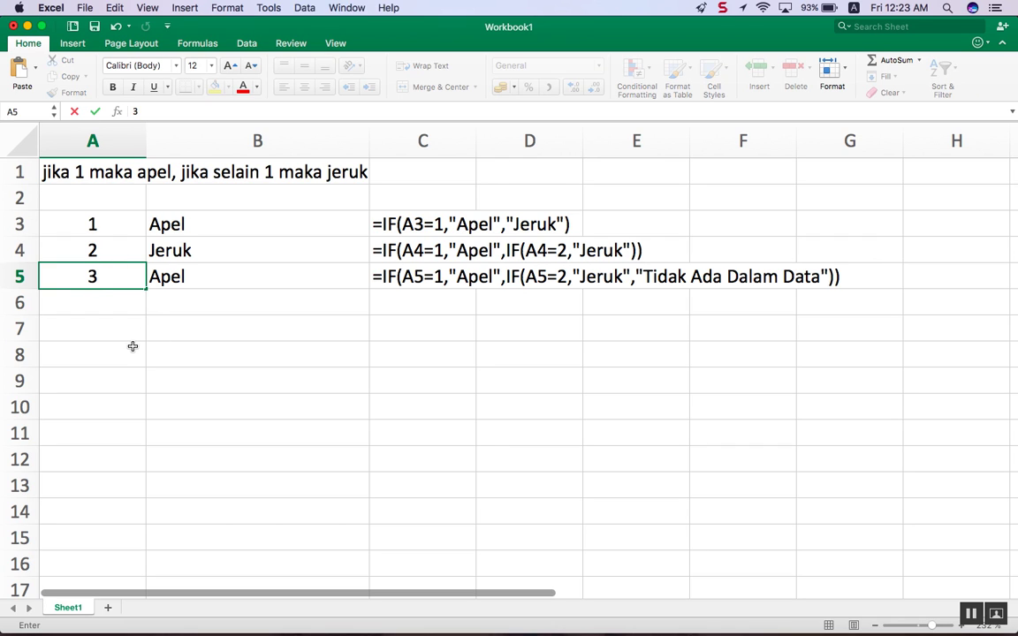
key("Return")
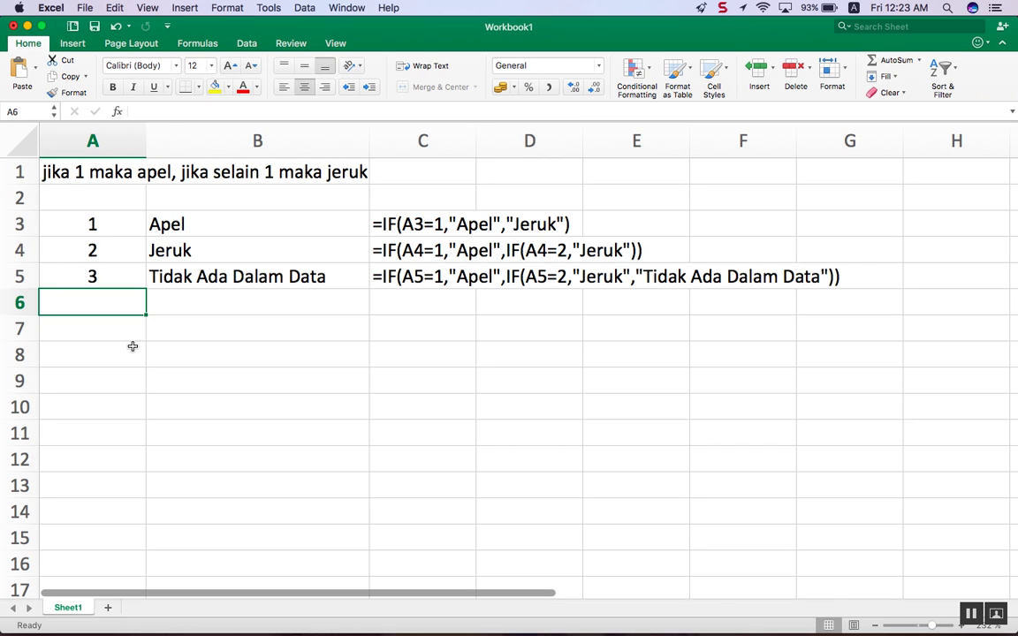
- Review the documented formulas in column C from C5 back up to C3
key("Up")
key("Right")
key("Right")
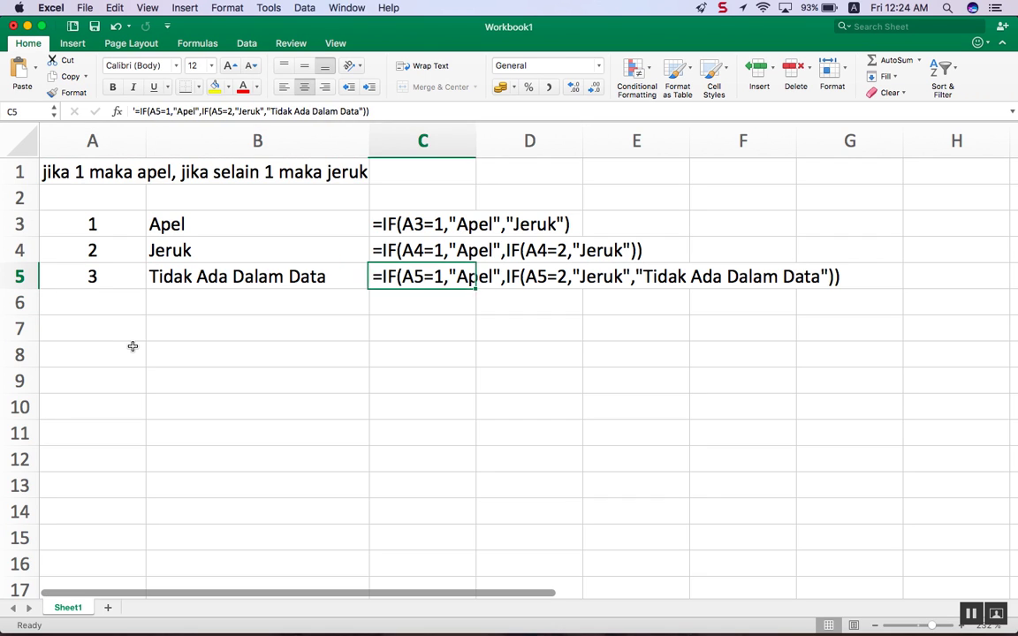
key("Up")
key("Up")
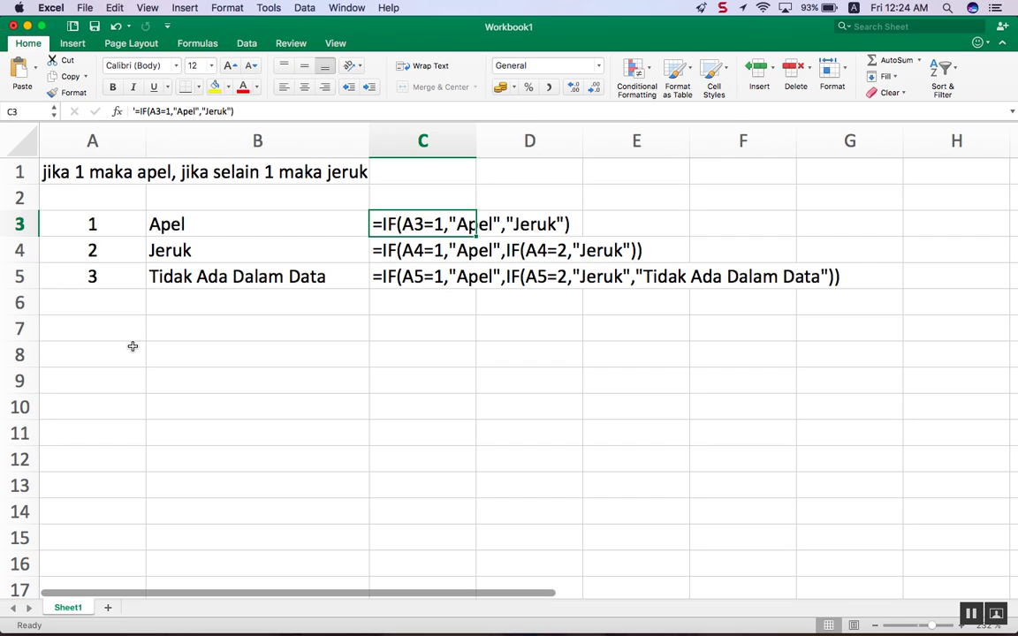
- Raise the computer's sound volume by several levels
key("XF86AudioRaiseVolume")
key("XF86AudioRaiseVolume")
key("XF86AudioRaiseVolume")
key("XF86AudioRaiseVolume")
key("XF86AudioRaiseVolume")
key("XF86AudioRaiseVolume")
key("XF86AudioRaiseVolume")
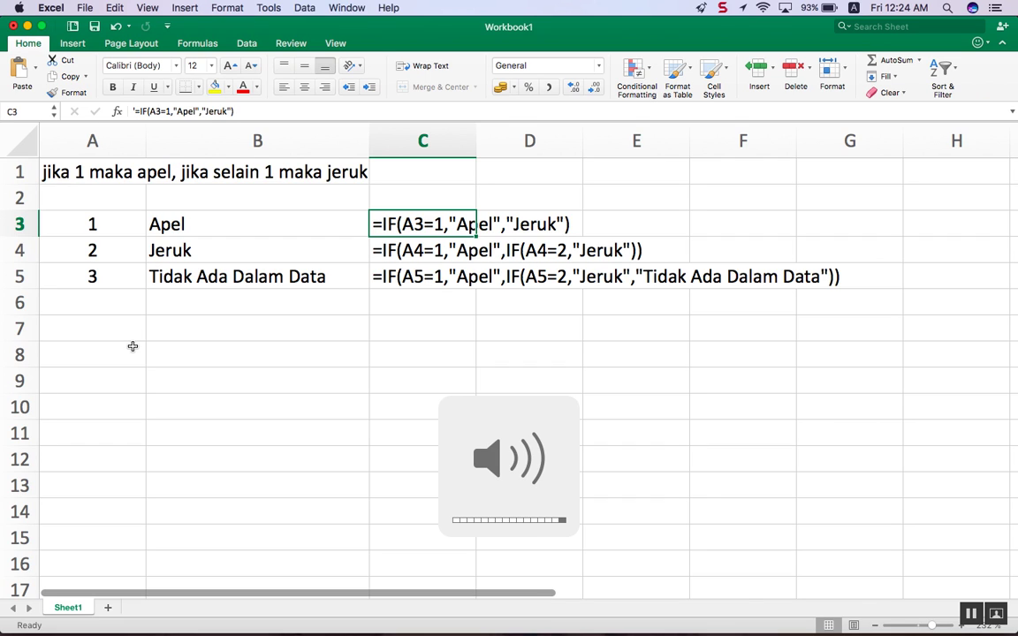